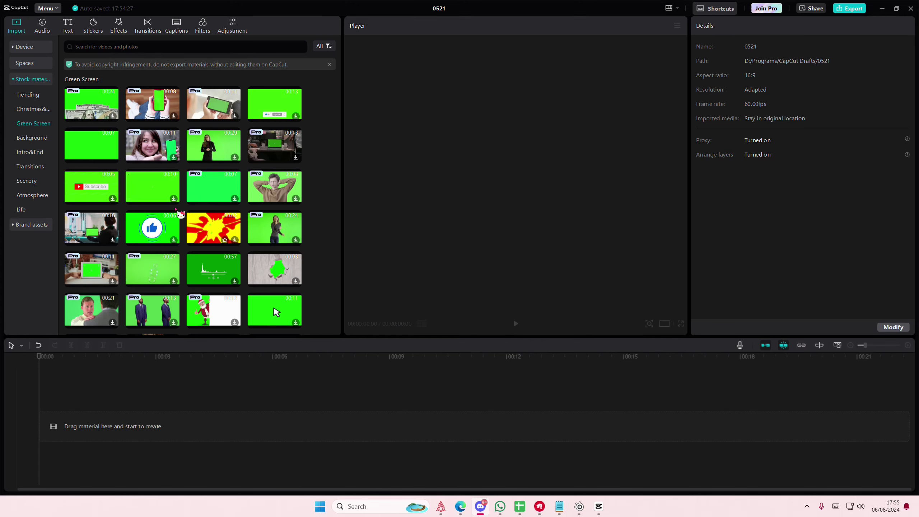
Turn the plain green stock video into a standalone freeze-frame clip lasting 00:00:06:04, removing the original video
left_click_drag(102, 162, 98, 369)
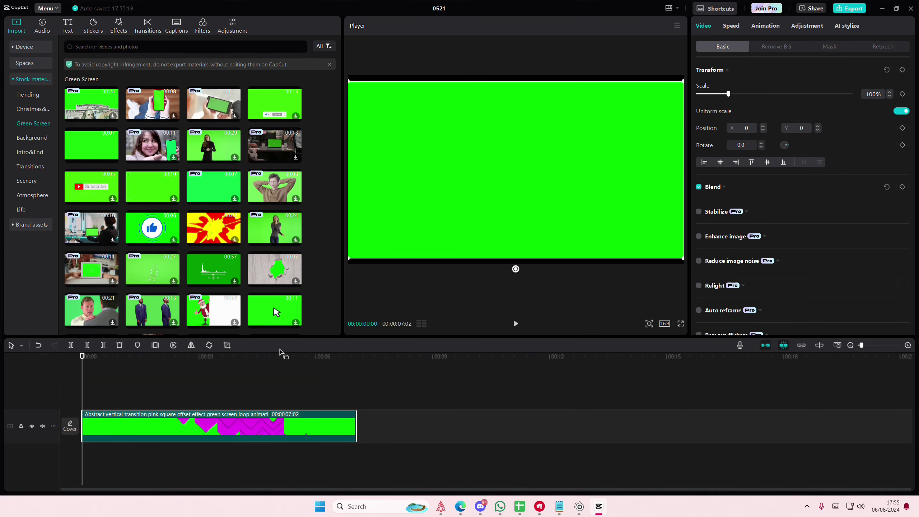
left_click(155, 345)
left_click(267, 400)
key("Delete")
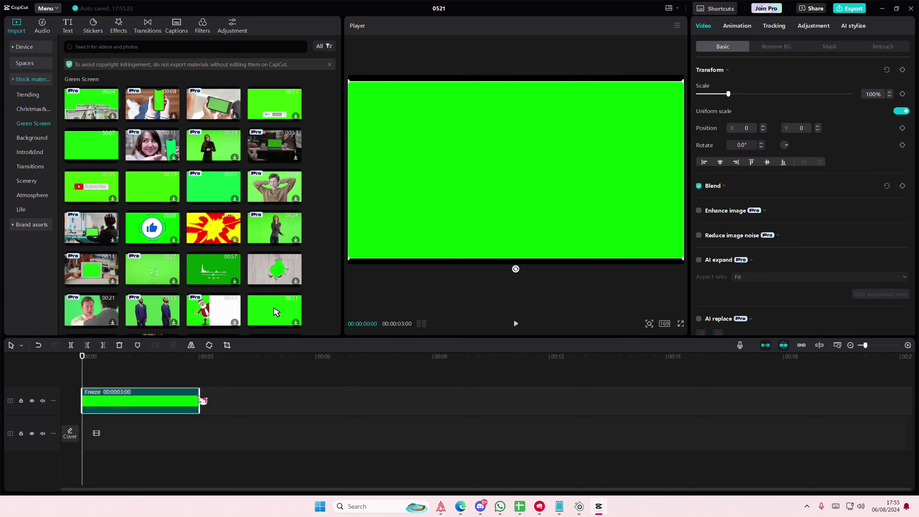
left_click_drag(267, 400, 318, 404)
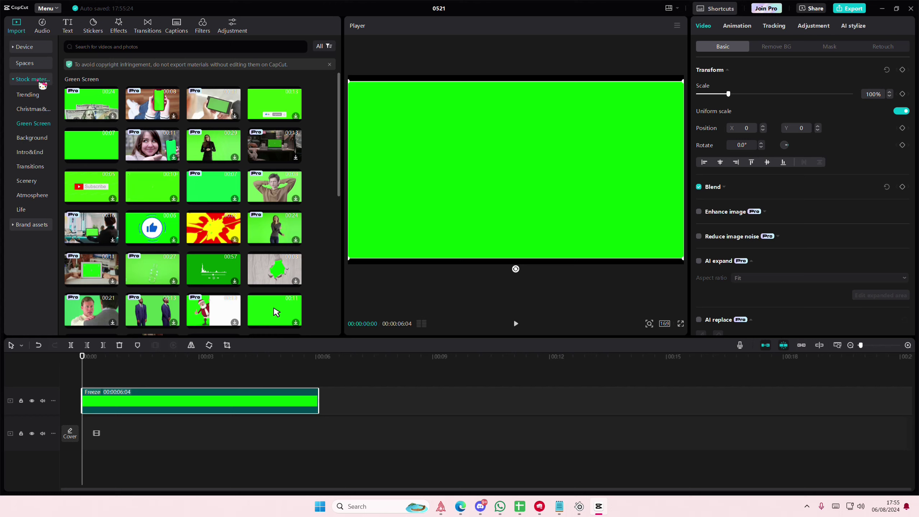
Place a freeze frame of the white Background stock video under the green clip, without the original video, lasting 00:00:06:04
left_click(44, 141)
left_click_drag(108, 147, 87, 431)
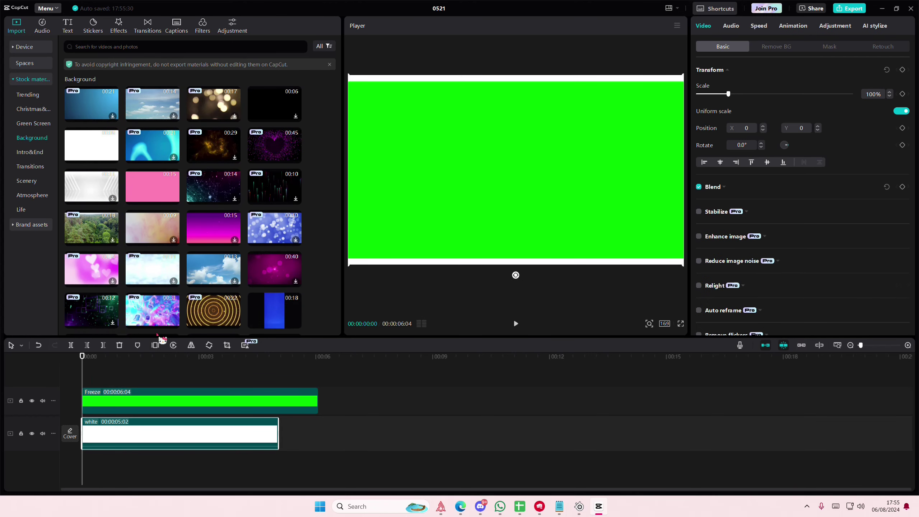
left_click(157, 345)
left_click(205, 431)
key("Delete")
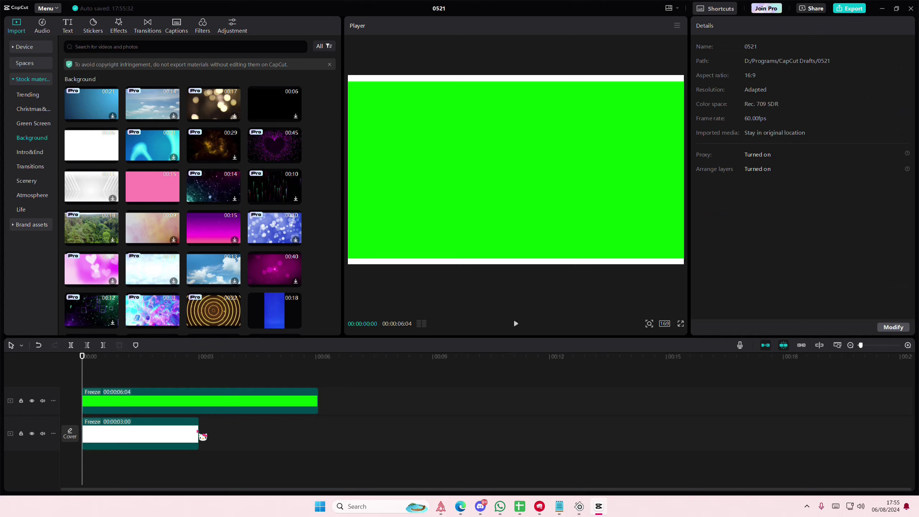
left_click_drag(198, 430, 318, 431)
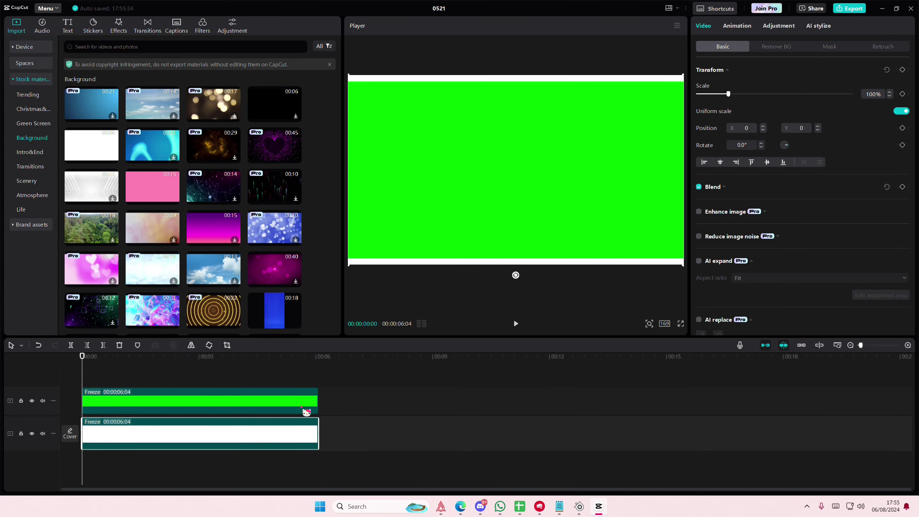
Scale the green clip to 107% and give it a centered rectangle mask, about 411 by 937 with round corners of 38
left_click(189, 402)
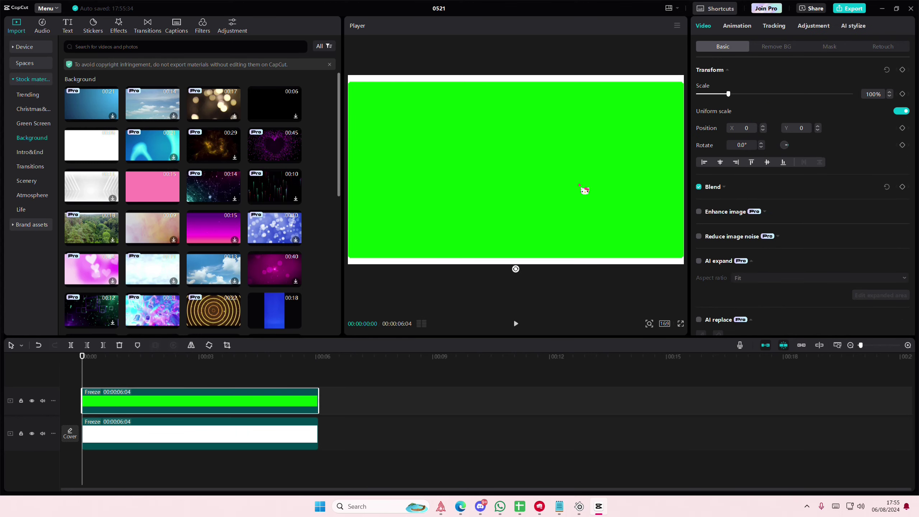
left_click_drag(735, 102, 737, 103)
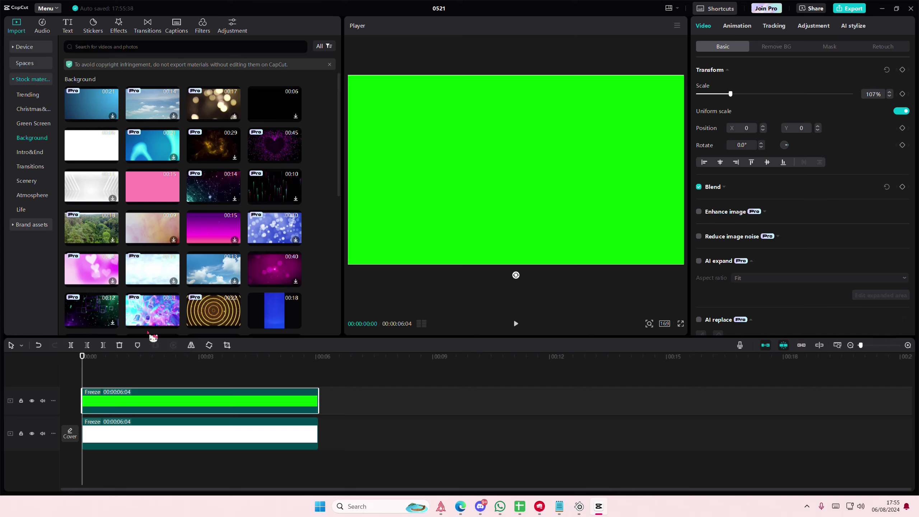
left_click(817, 47)
left_click(849, 108)
left_click_drag(613, 172, 558, 176)
left_click_drag(516, 124, 463, 73)
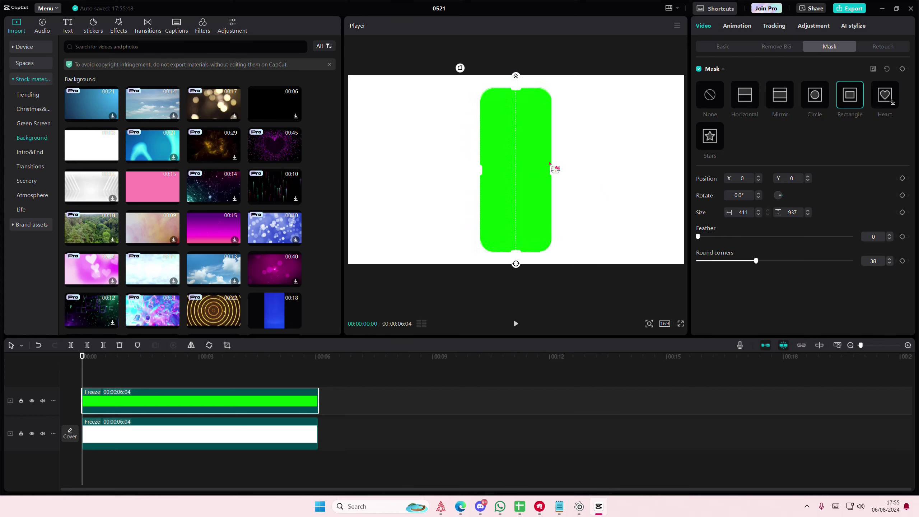
Widen the green clip's rectangle mask to about 562 and delete the duplicate green clip above it
left_click_drag(551, 168, 444, 174)
key("ctrl+v")
key("ctrl+z")
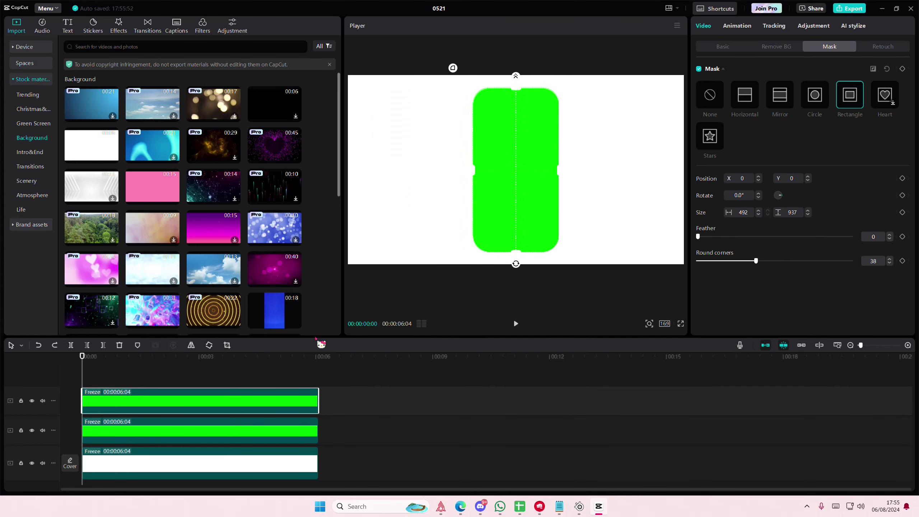
left_click(301, 420)
left_click_drag(559, 170, 565, 170)
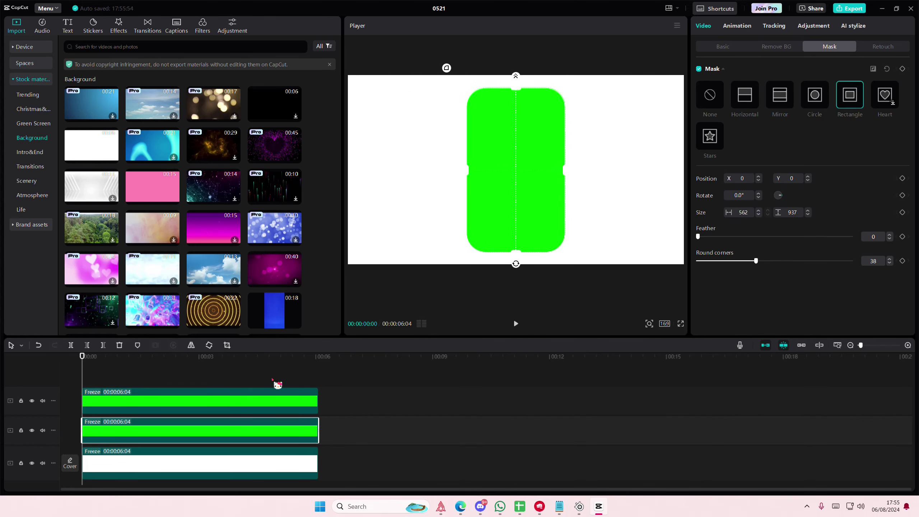
left_click(255, 401)
key("Delete")
Copy the masked green clip for two side rectangles flanking the center one, with the right mask at X 615
left_click(225, 408)
key("ctrl+c")
key("ctrl+v")
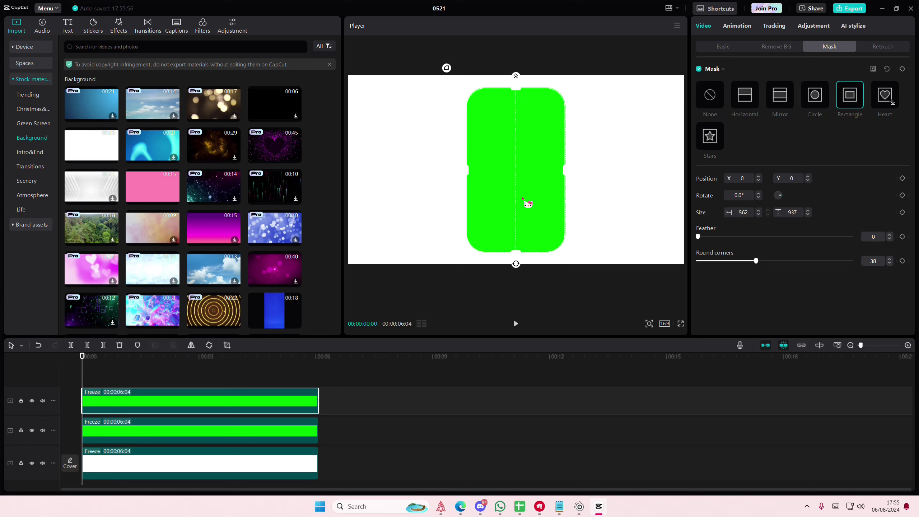
left_click_drag(516, 197, 636, 206)
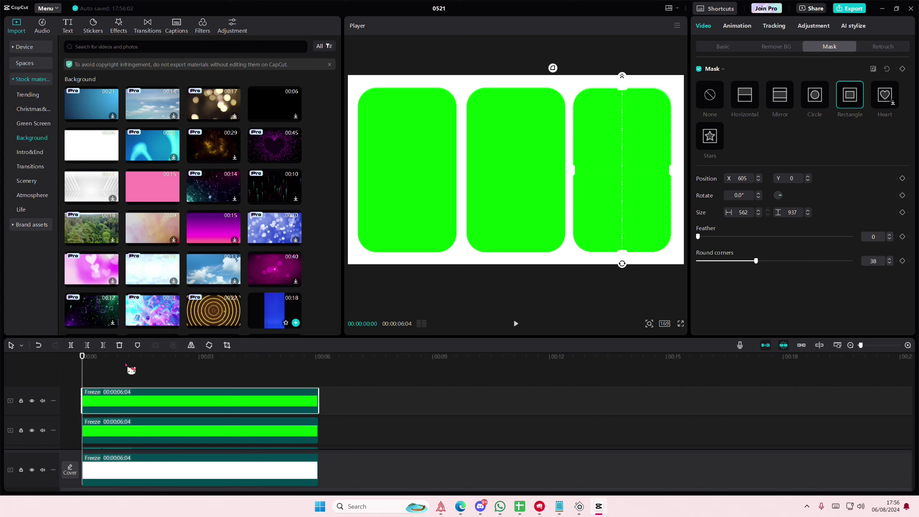
scroll(92, 410, "down", 1)
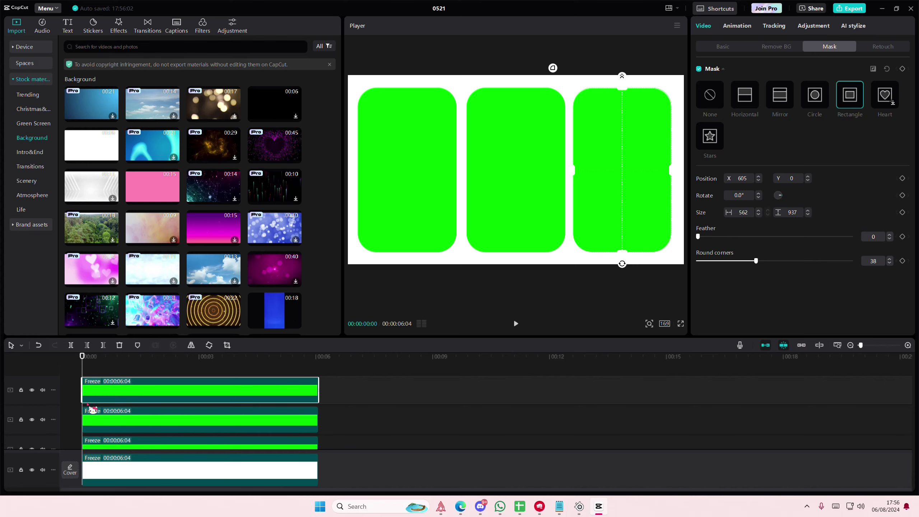
left_click_drag(619, 173, 621, 173)
scroll(195, 405, "down", 1)
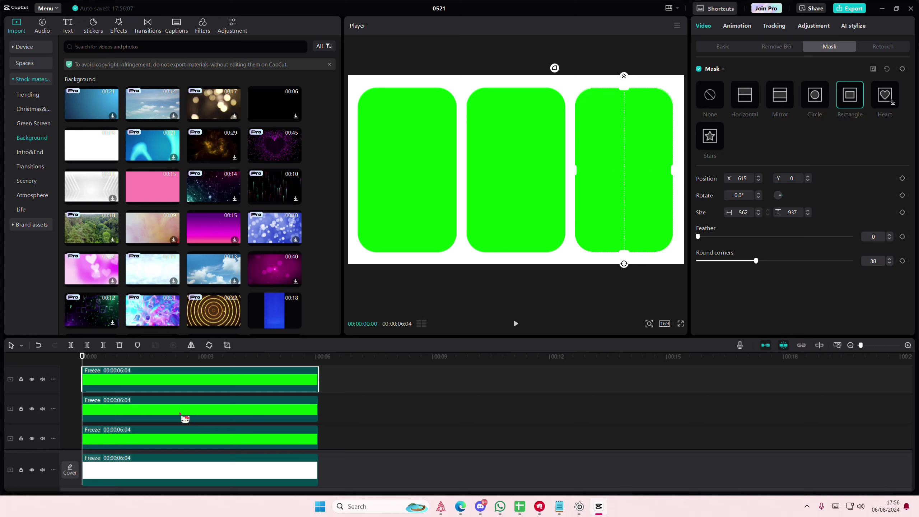
Apply the Slide Right in-animation to the left rectangle's clip with a duration of 1.5 s
left_click(183, 416)
left_click(753, 32)
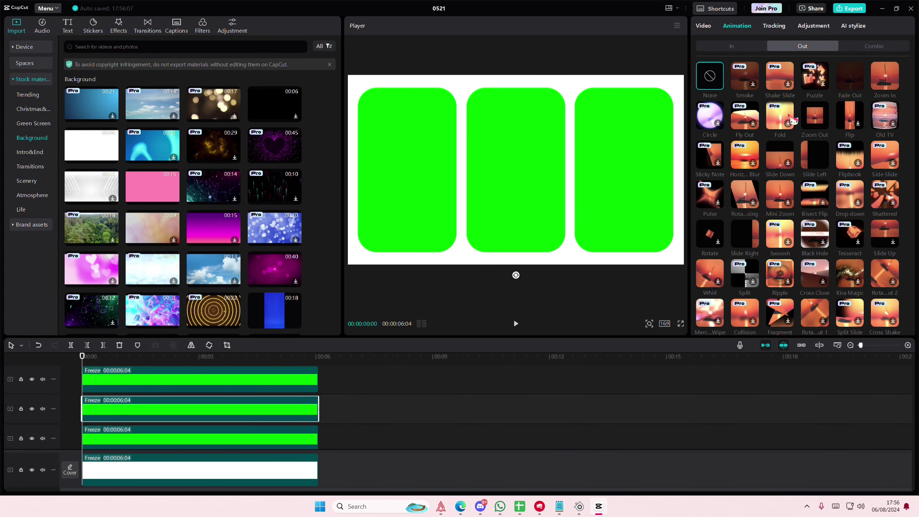
left_click(814, 155)
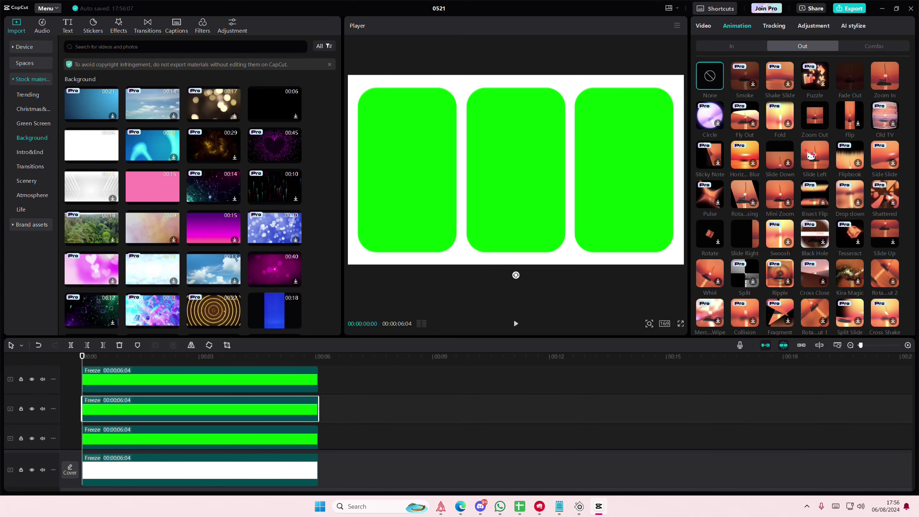
left_click(746, 50)
left_click(786, 165)
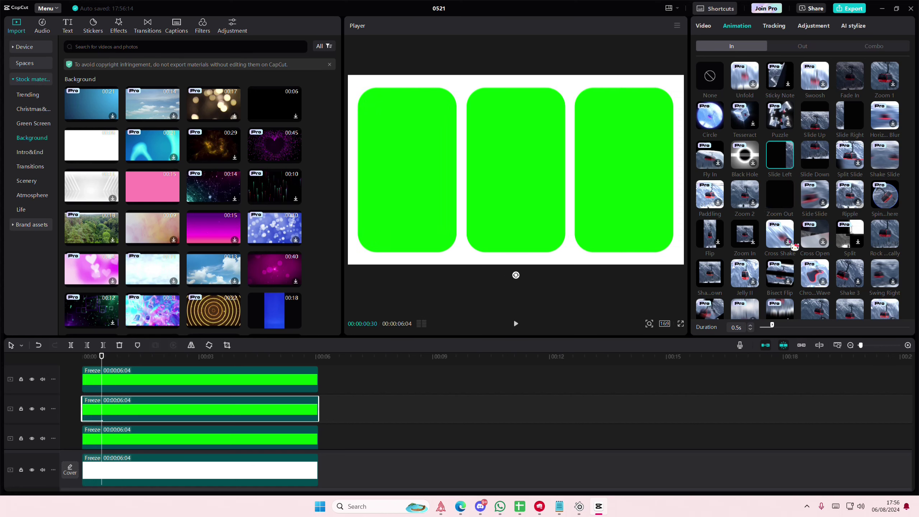
left_click(850, 116)
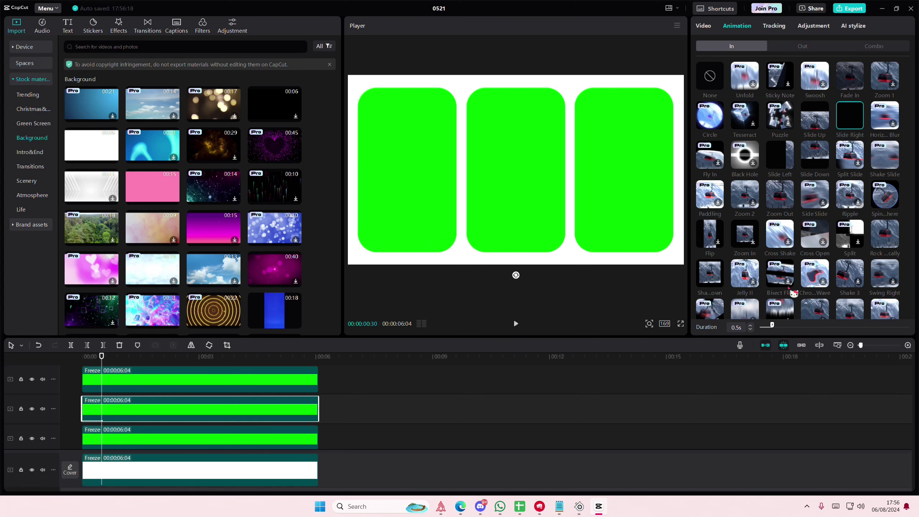
type("1")
key("Return")
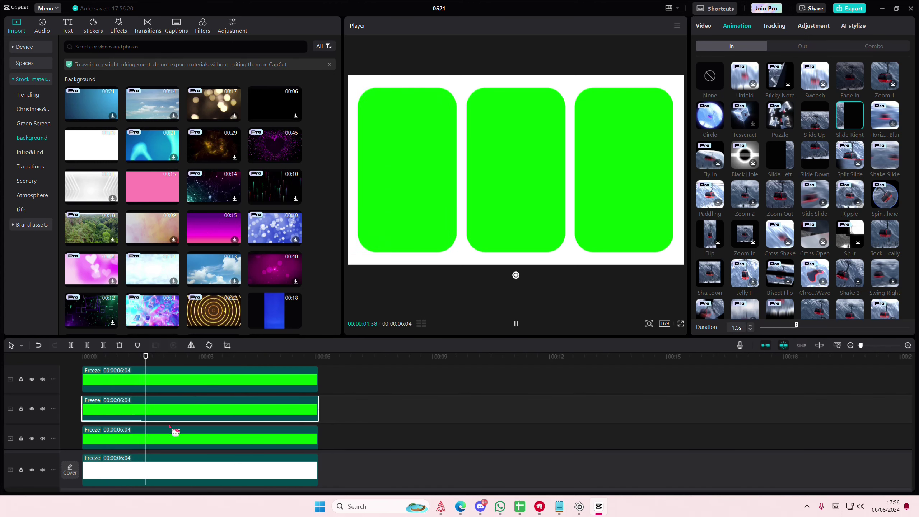
Apply the Slide Left in-animation to the right rectangle's clip with a duration of 1.5 s
left_click(163, 388)
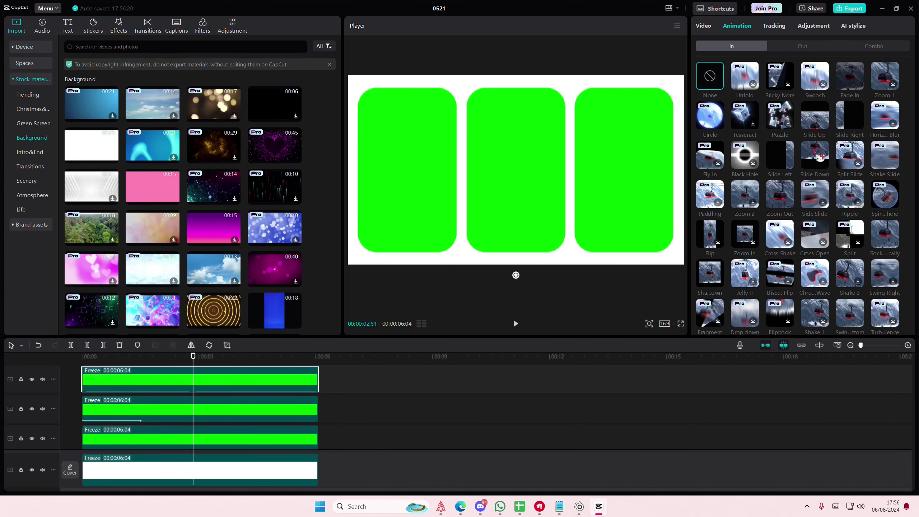
left_click(780, 155)
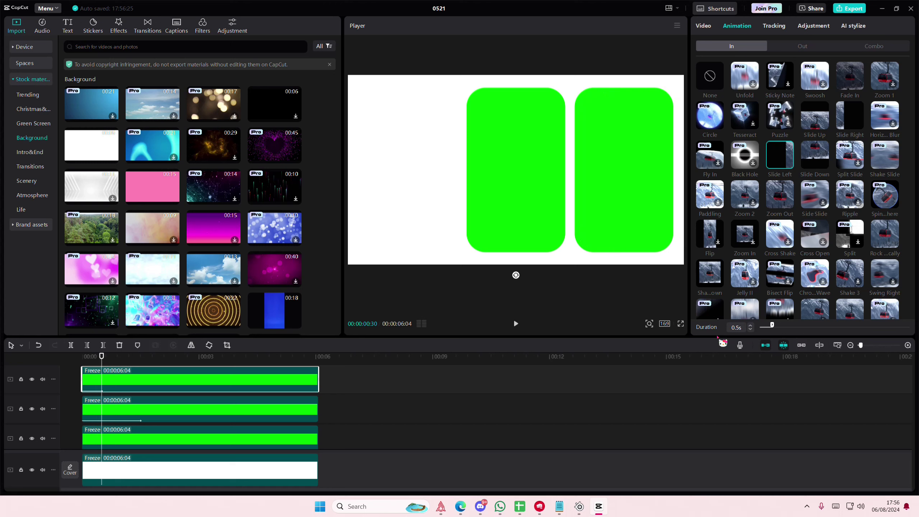
key("Return")
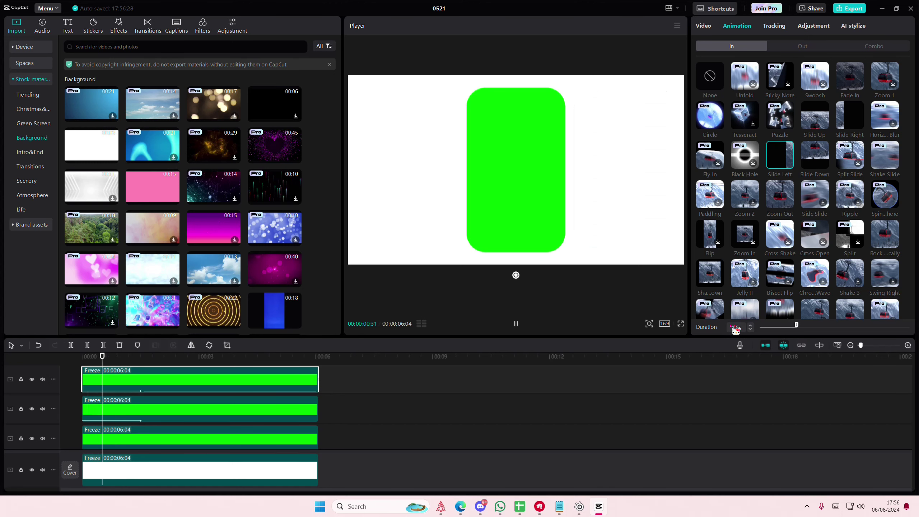
Apply the Slide Up in-animation to the center rectangle's clip with a duration of 1.5 s
left_click(228, 437)
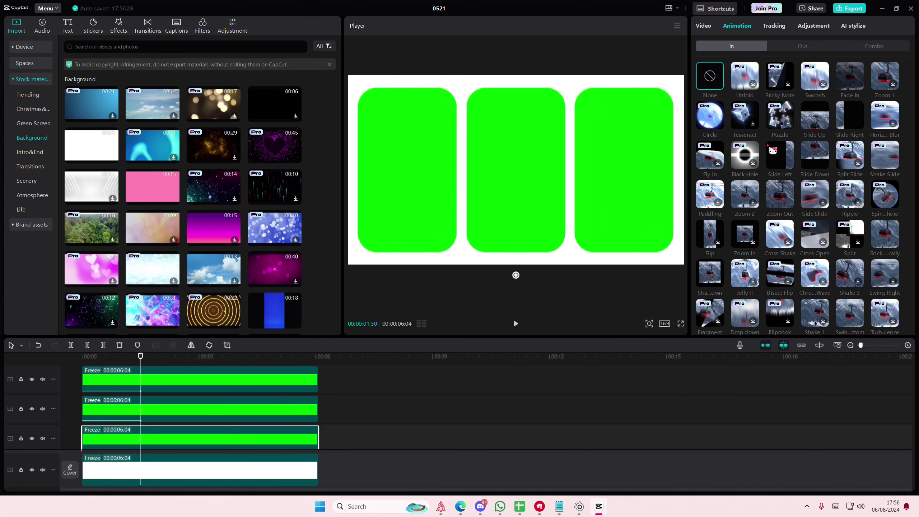
left_click(814, 119)
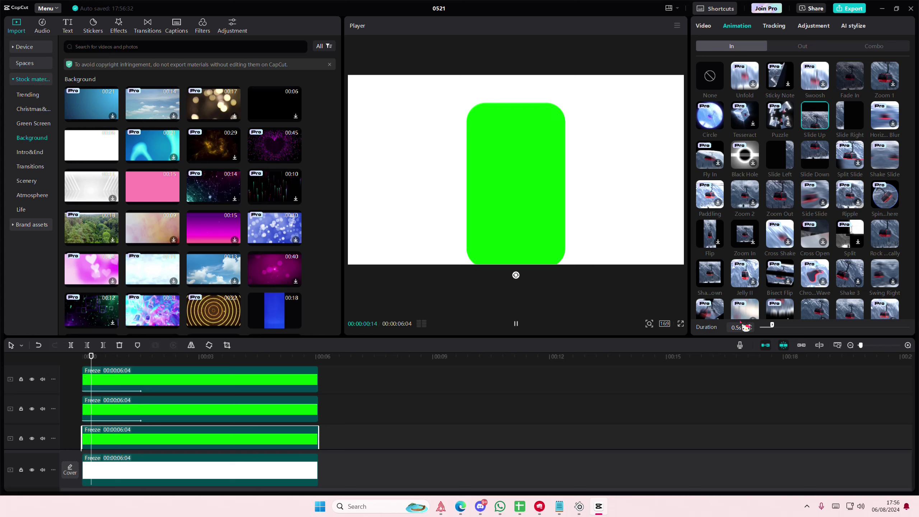
key("Return")
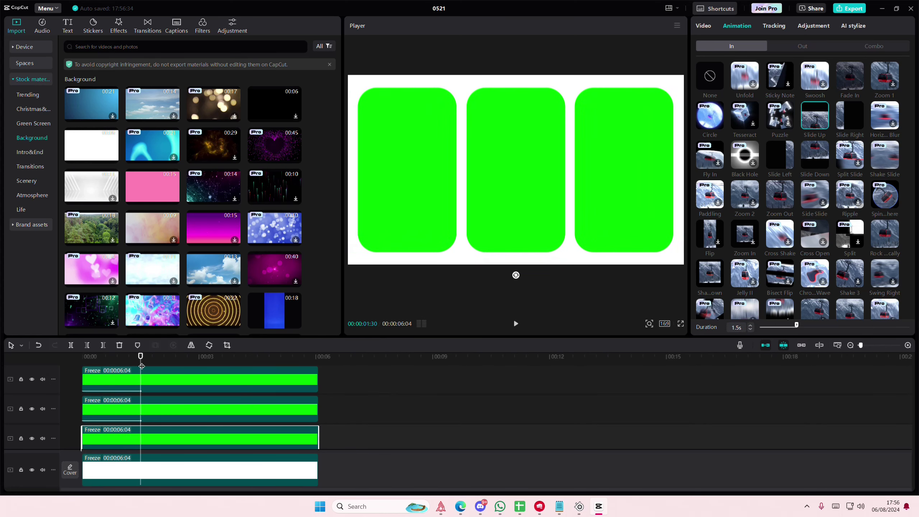
Apply the Slide Right out-animation to the right rectangle's clip with a duration of 1.5 s
left_click_drag(141, 366, 147, 364)
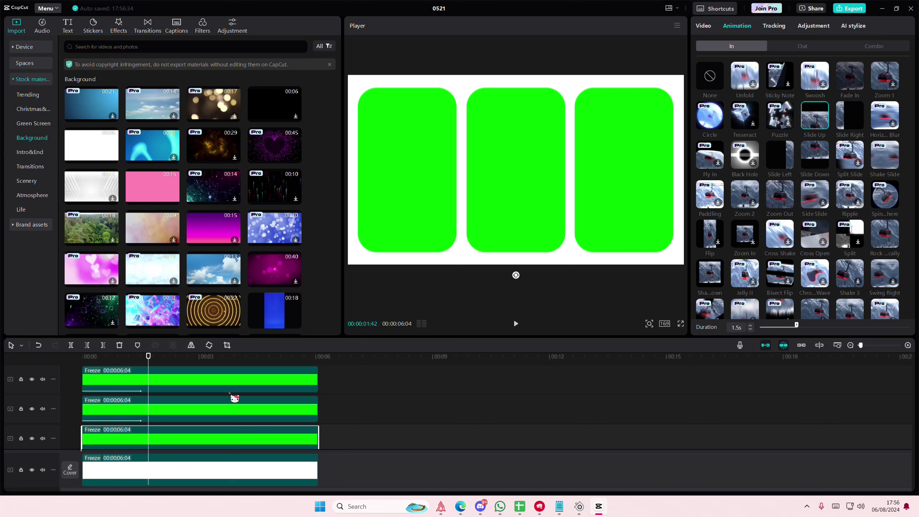
left_click(317, 368)
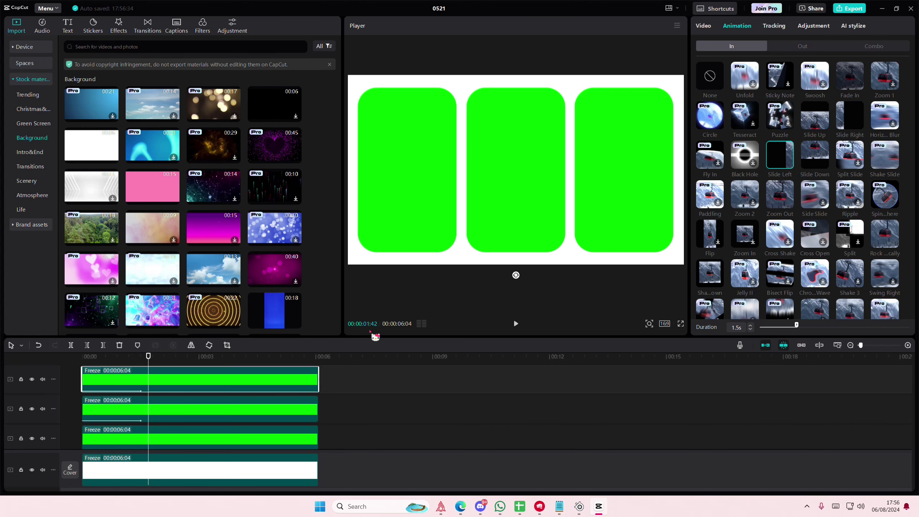
left_click(800, 51)
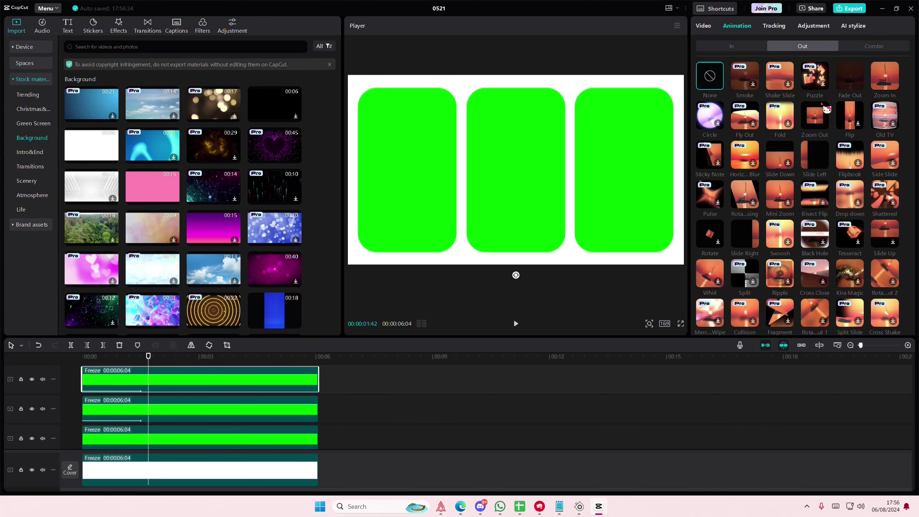
left_click(815, 154)
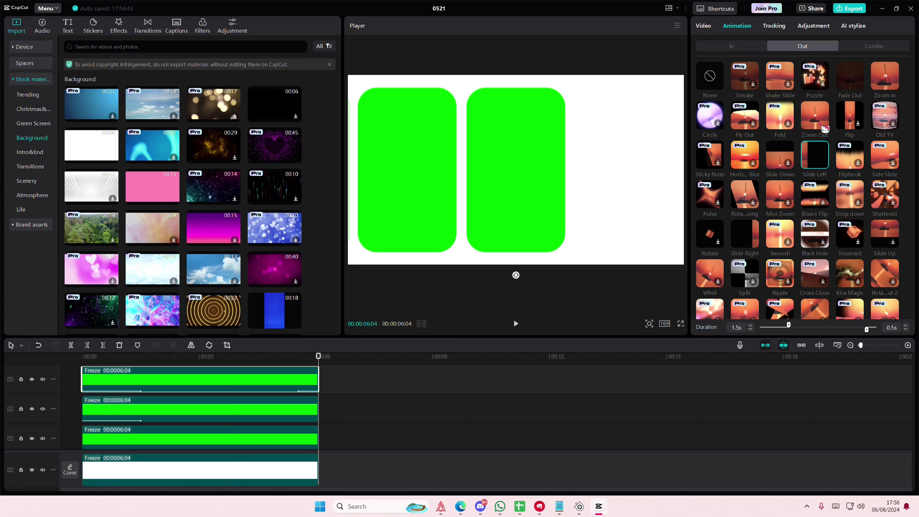
left_click(744, 234)
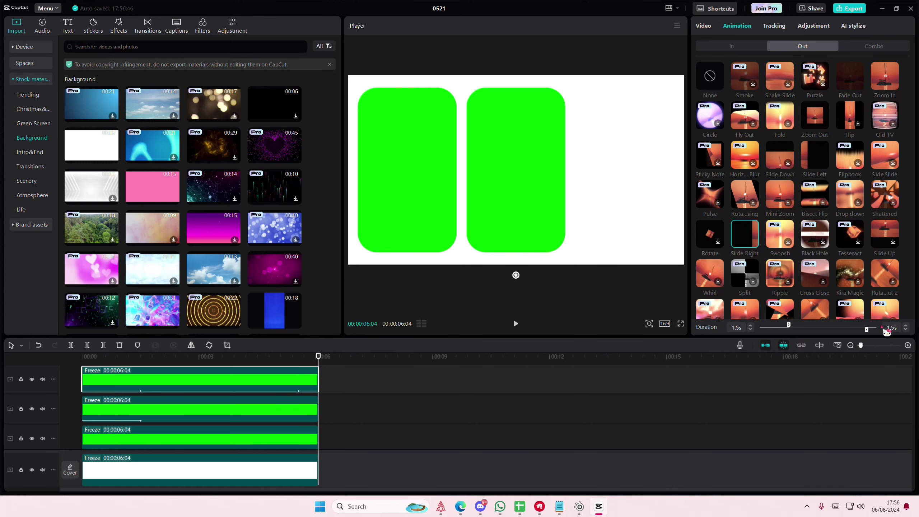
Apply the Slide Left out-animation to the left rectangle's clip with a duration of 1.5 s
left_click(253, 416)
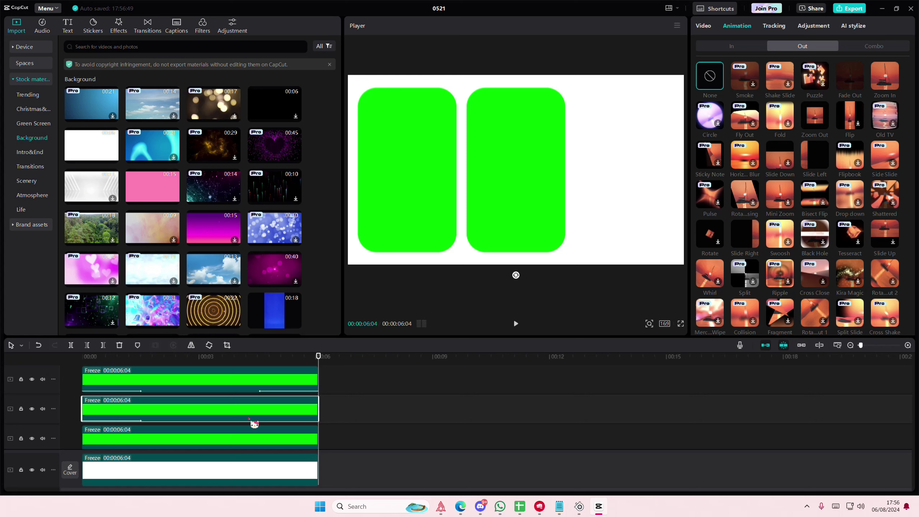
left_click(744, 233)
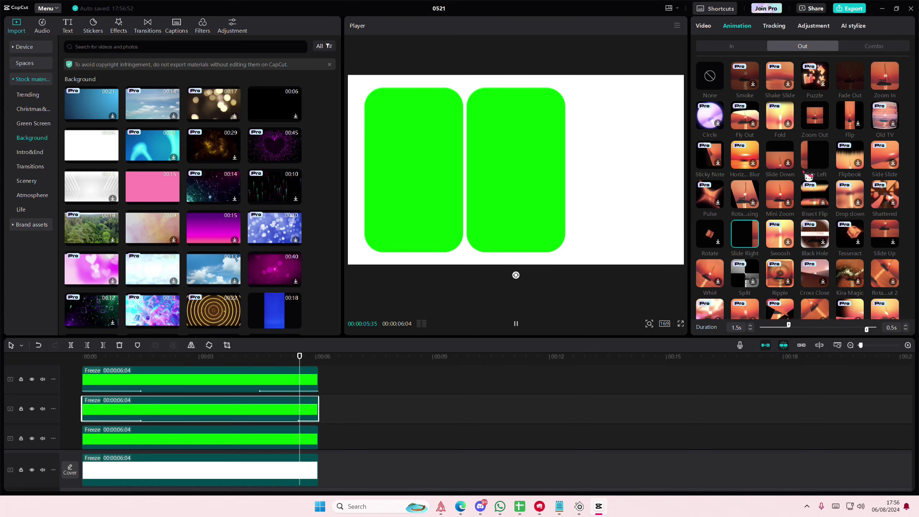
left_click(815, 154)
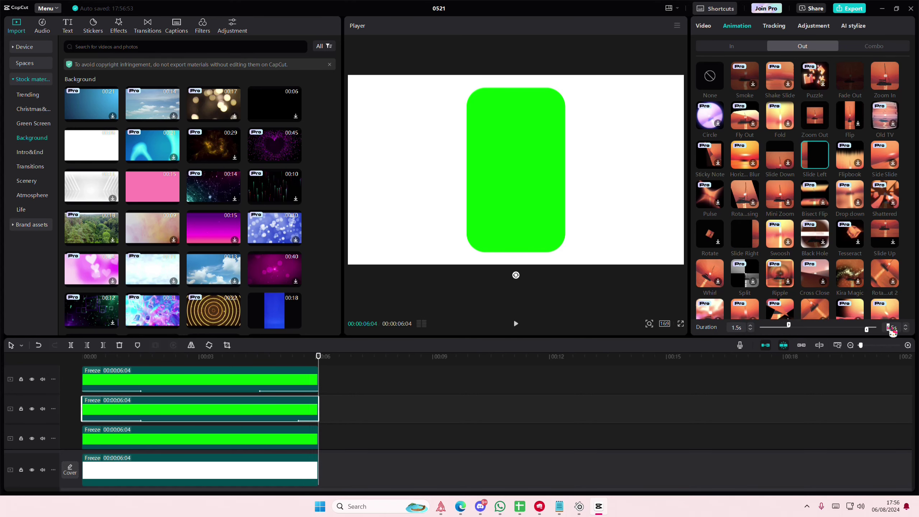
key("Return")
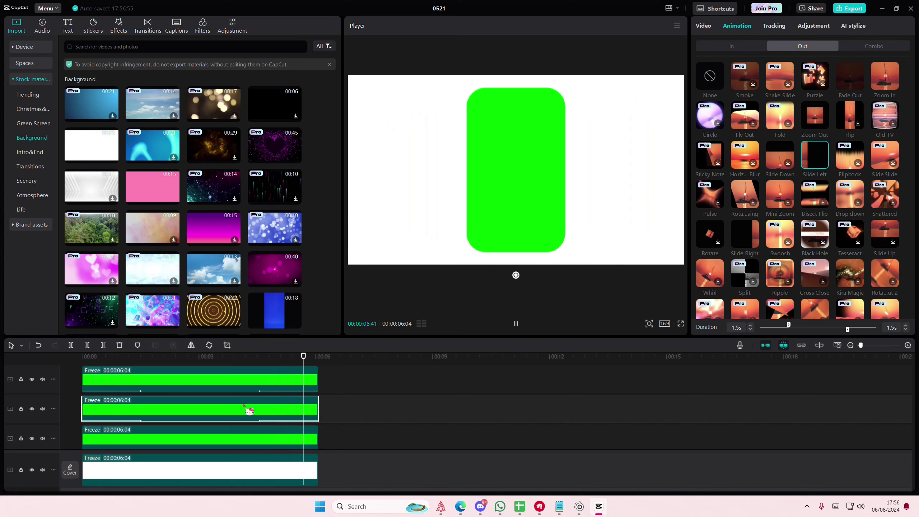
Turn off uniform scale for the center rectangle's clip and add Transform keyframes at 00:00:03:03 and 00:00:02:09
scroll(246, 408, "down", 1)
left_click(199, 412)
mouse_move(192, 356)
left_mouse_down()
mouse_move(93, 368)
mouse_move(193, 381)
mouse_move(207, 366)
left_mouse_up()
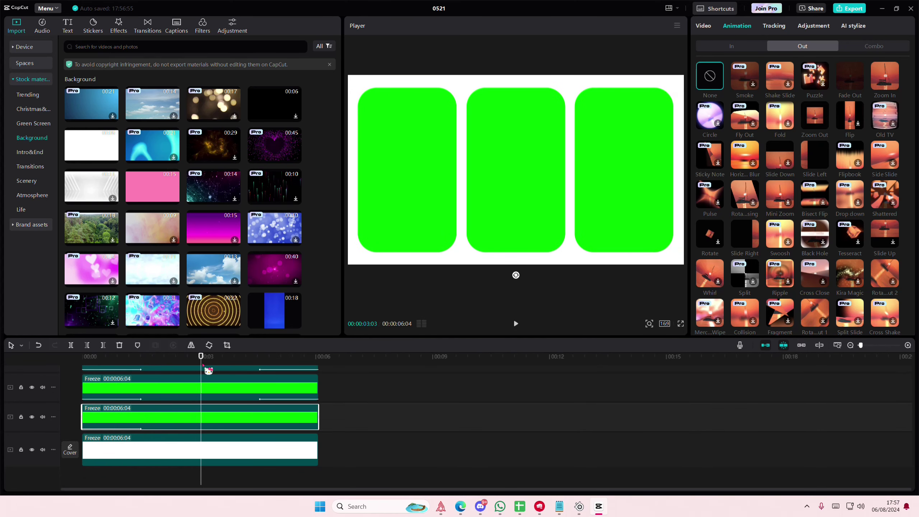
left_click(703, 26)
left_click(738, 49)
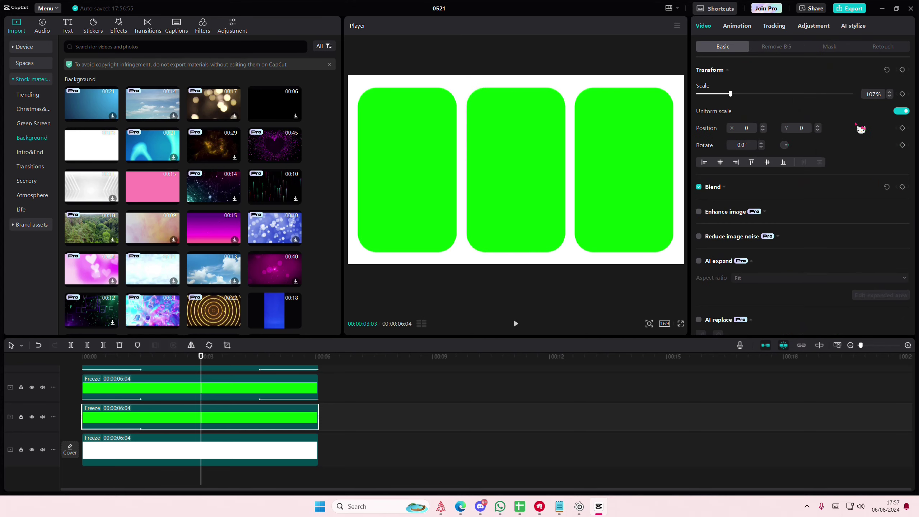
left_click(901, 112)
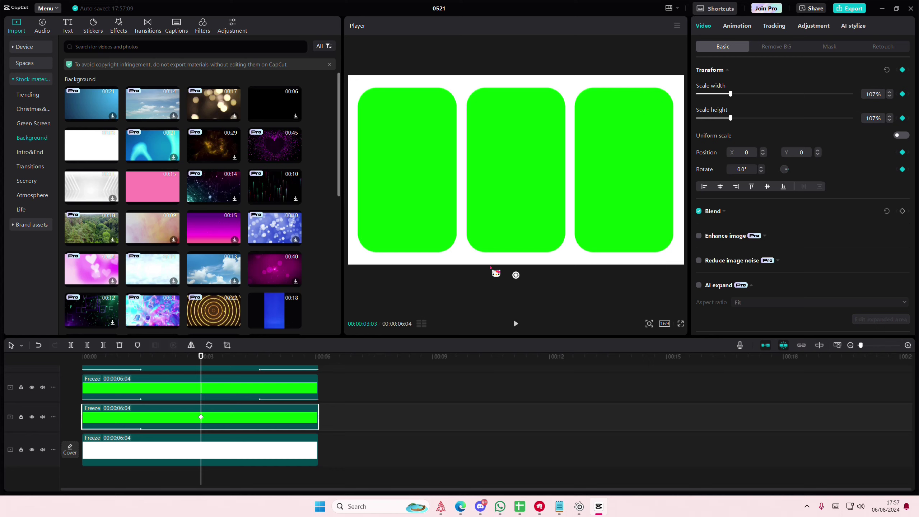
left_click_drag(203, 364, 172, 370)
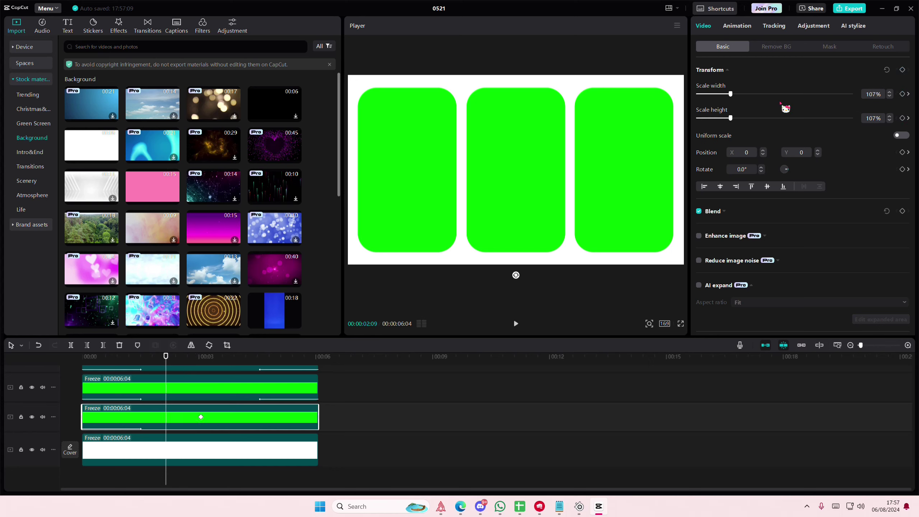
left_click(902, 70)
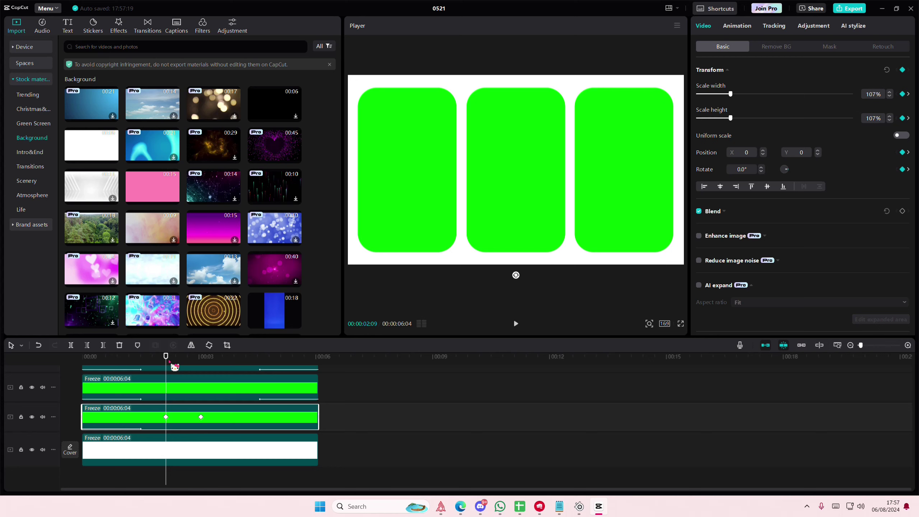
Keyframe the center rectangle's scale width to 410% at 00:00:04:32 and its scale height to 132% at 00:00:05:26
left_click_drag(172, 367, 259, 373)
left_click_drag(730, 94, 820, 103)
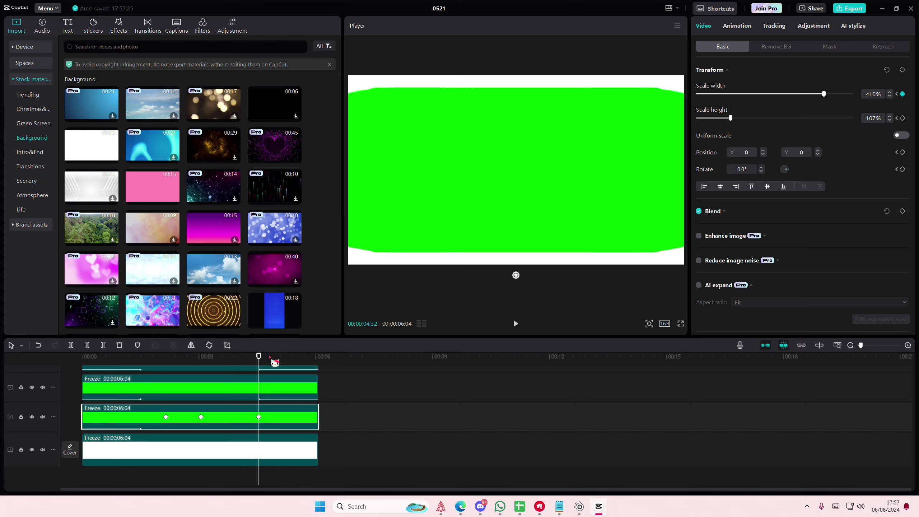
left_click_drag(258, 361, 294, 362)
mouse_move(739, 121)
left_mouse_down()
mouse_move(754, 116)
mouse_move(737, 124)
left_mouse_up()
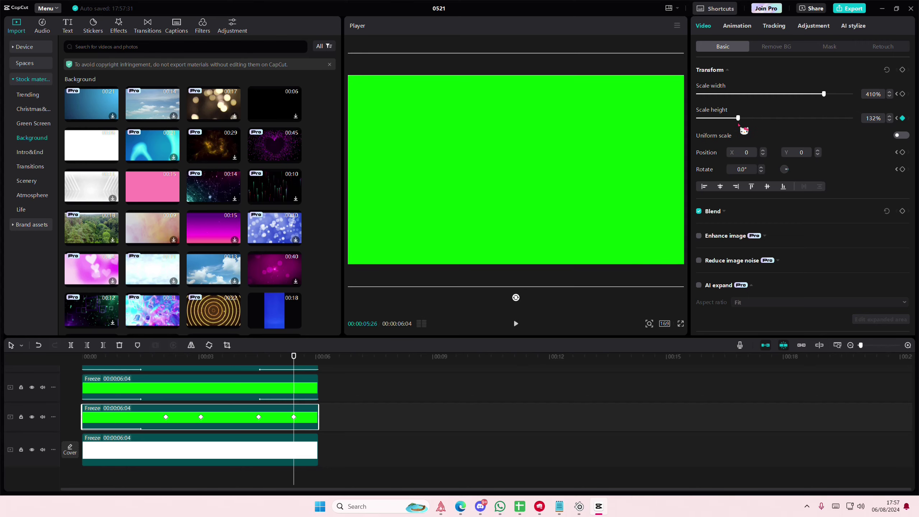
Preview the center rectangle's scaling and move its last three keyframes earlier, to about 2.6, 3.6 and 4.4 s
left_click_drag(291, 361, 164, 390)
key("space")
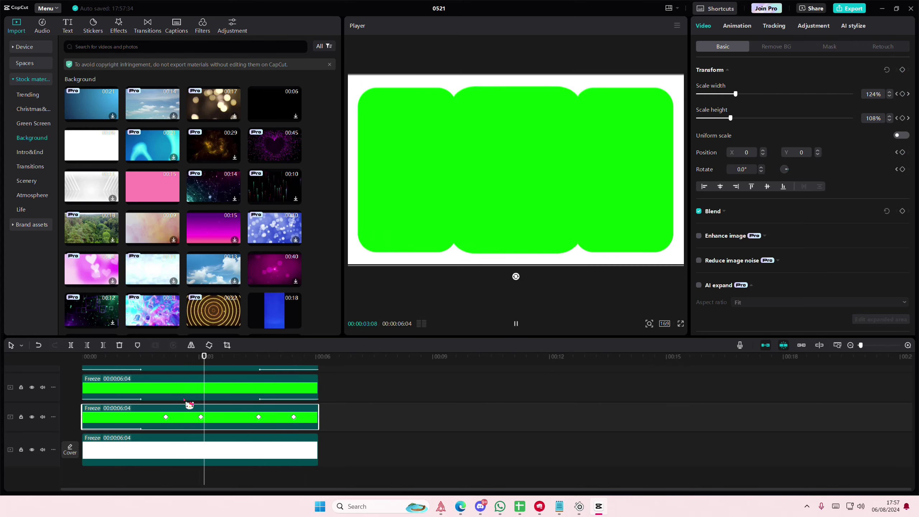
left_click(200, 417)
left_click_drag(198, 419, 184, 418)
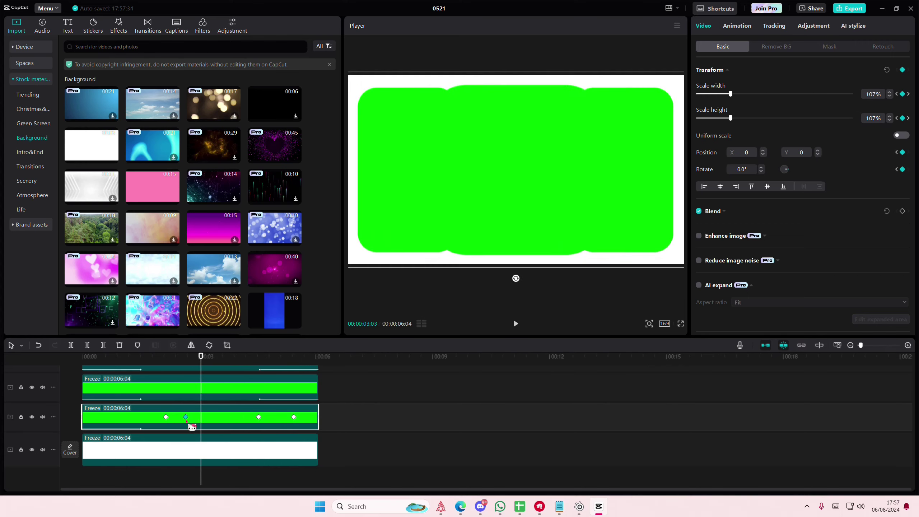
left_click_drag(259, 418, 235, 419)
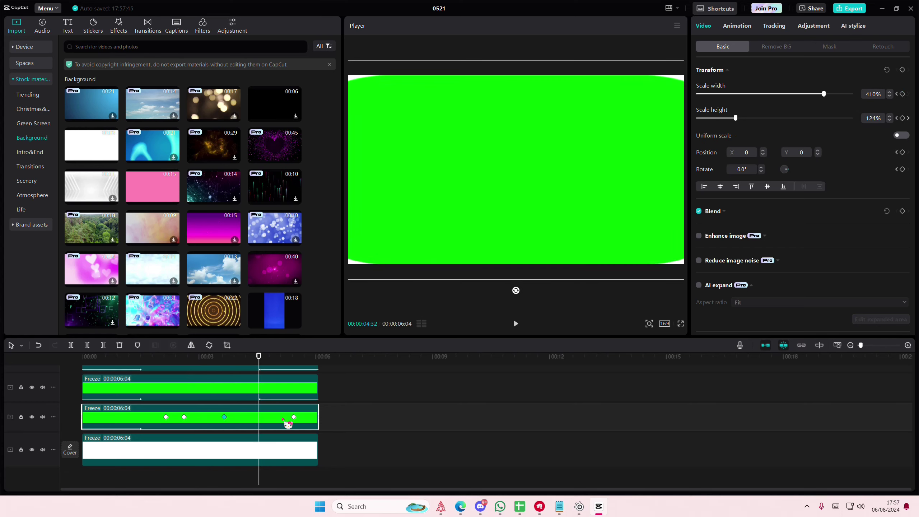
left_click_drag(293, 419, 253, 419)
left_click(154, 367)
key("space")
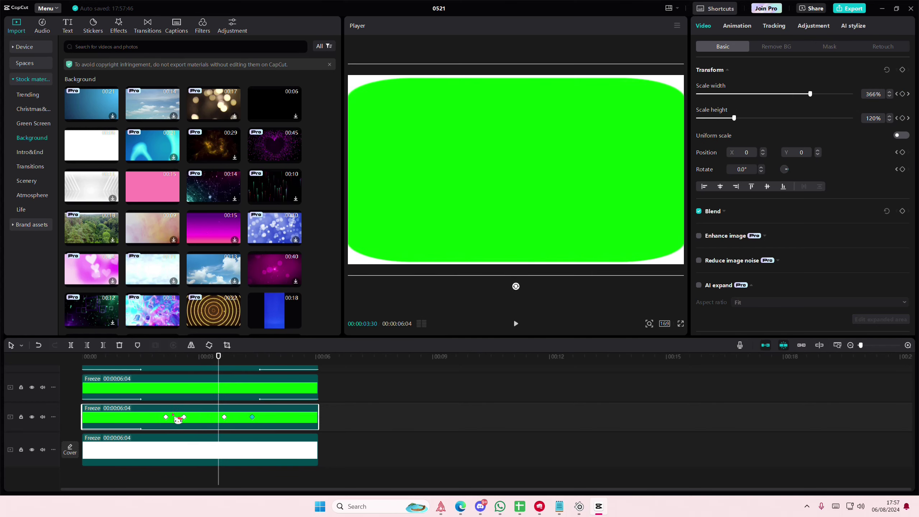
Move the center clip's four scaling keyframes earlier, to about 1.6, 1.9, 2.8 and 3.9 s, and check the timing
left_click(158, 417)
left_click_drag(180, 420, 157, 418)
left_click_drag(224, 417, 196, 417)
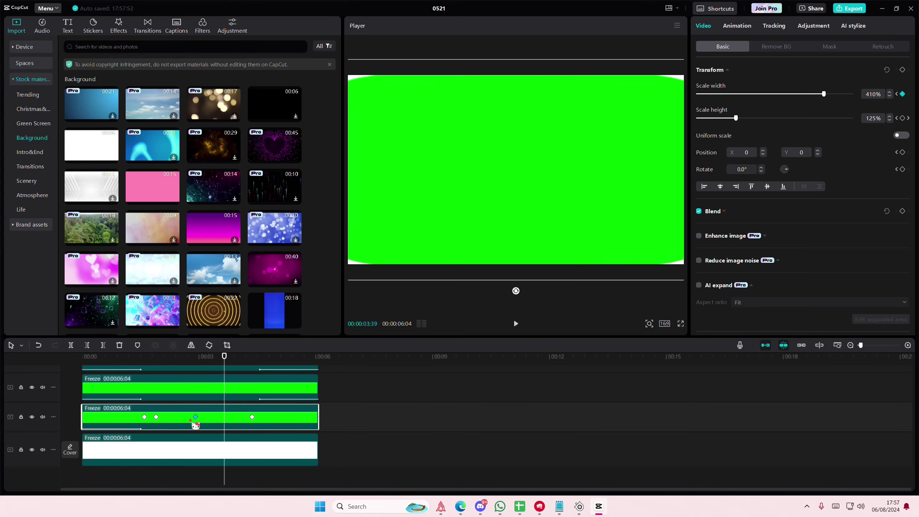
left_click_drag(252, 418, 235, 418)
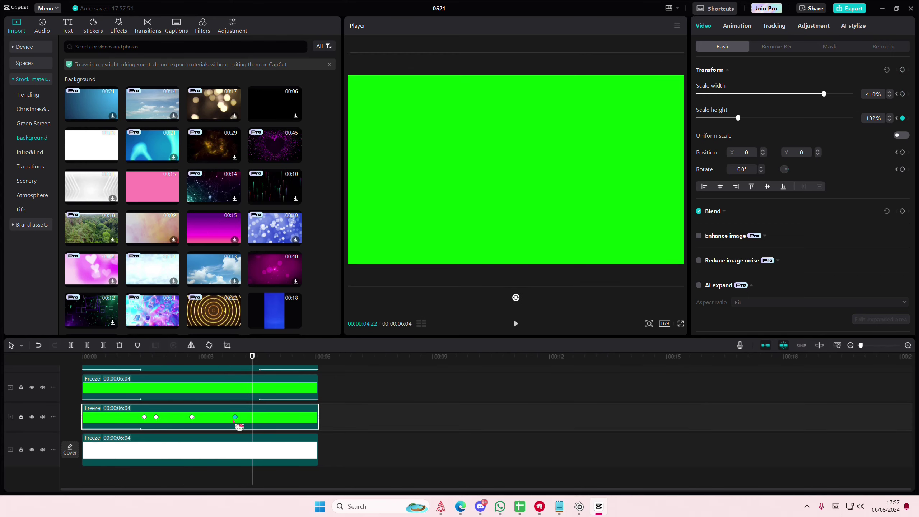
left_click(161, 370)
mouse_move(162, 364)
left_mouse_down()
mouse_move(176, 370)
mouse_move(147, 372)
left_mouse_up()
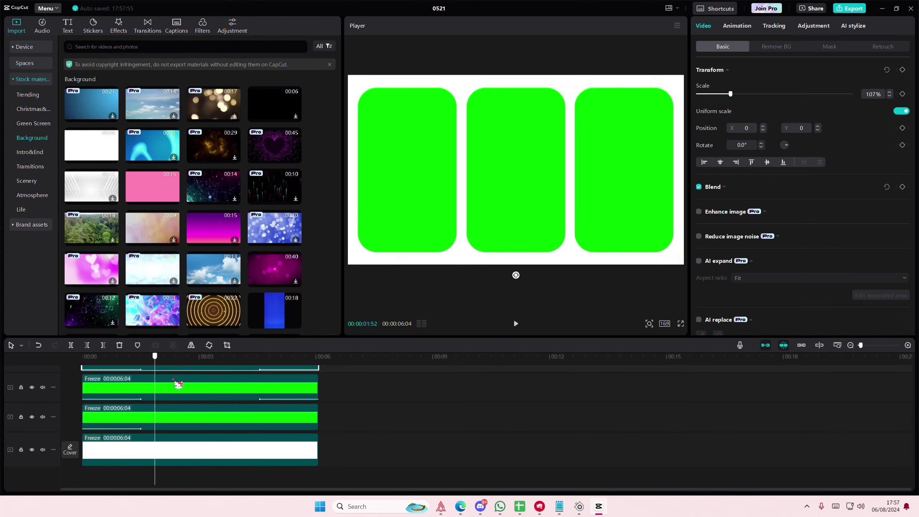
Shift the center clip's four scaling keyframes further forward, to about 1.2, 1.4, 2.3 and 3.1 s
left_click(180, 417)
left_click(156, 423)
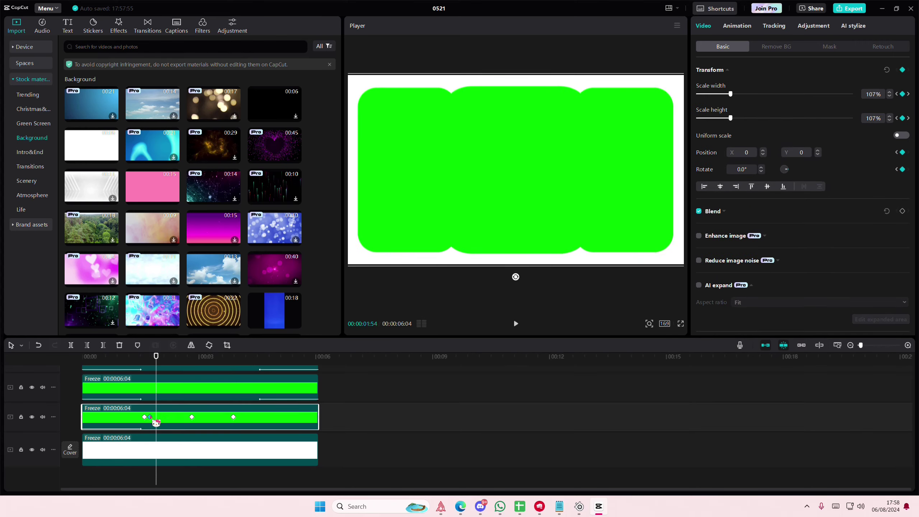
mouse_move(144, 416)
left_mouse_down()
mouse_move(129, 417)
mouse_move(138, 418)
left_mouse_up()
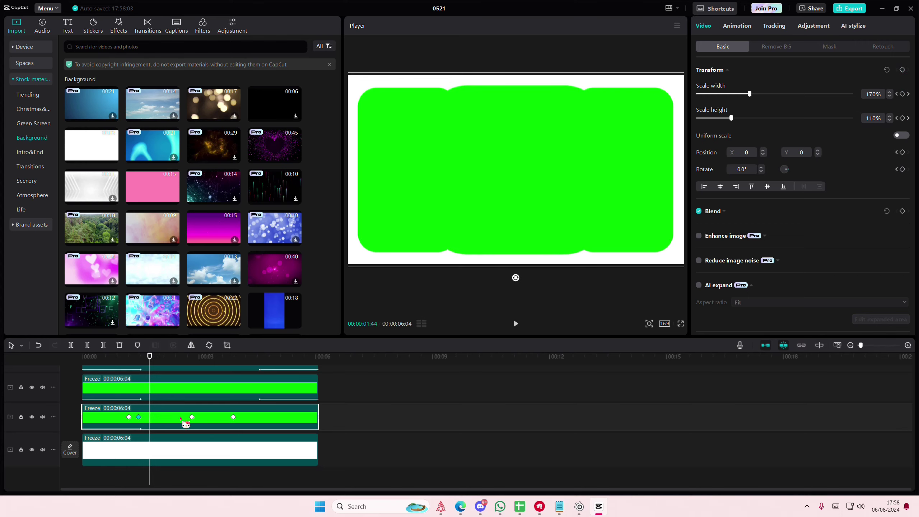
left_click_drag(196, 421, 173, 423)
left_click_drag(238, 423, 206, 427)
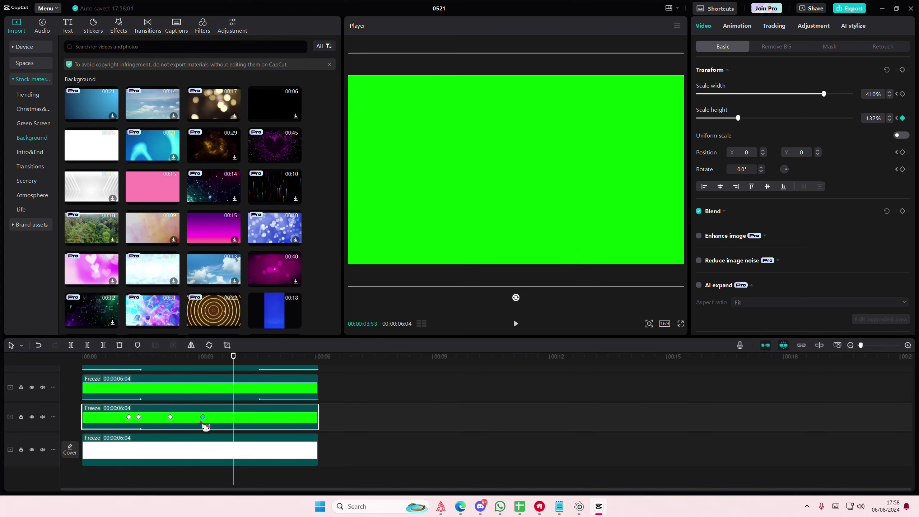
Move the center clip's four scaling keyframes near the clip's end, at about 4.3, 4.5, 5.0 and 5.8 s, and preview the animation
left_click_drag(168, 363, 310, 425)
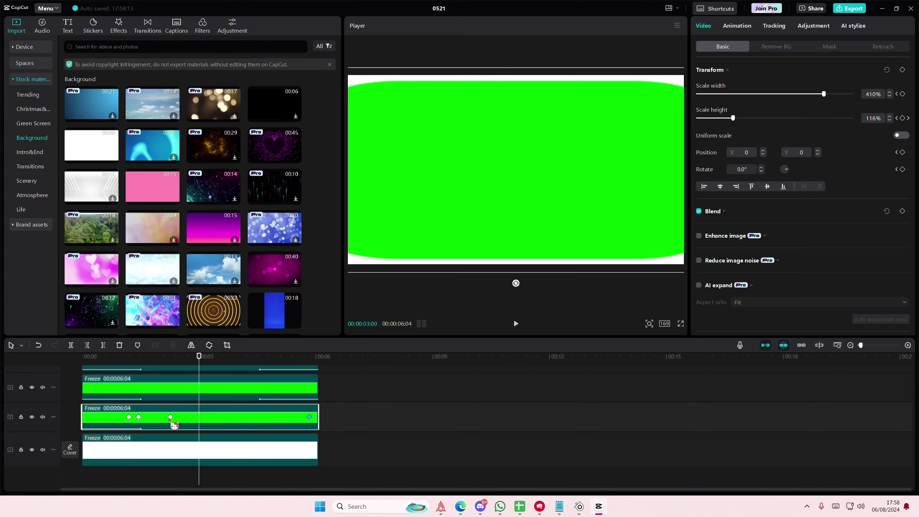
left_click_drag(170, 418, 277, 420)
left_click_drag(139, 417, 242, 421)
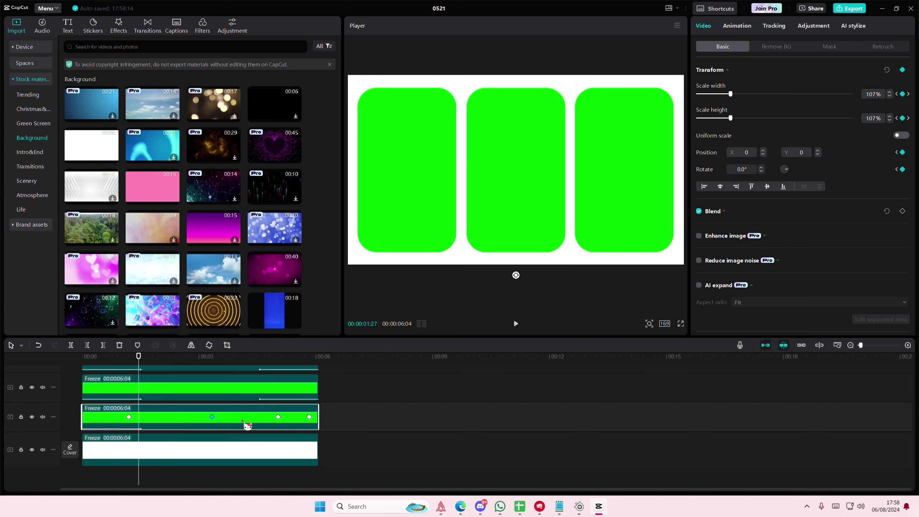
left_click_drag(129, 419, 164, 421)
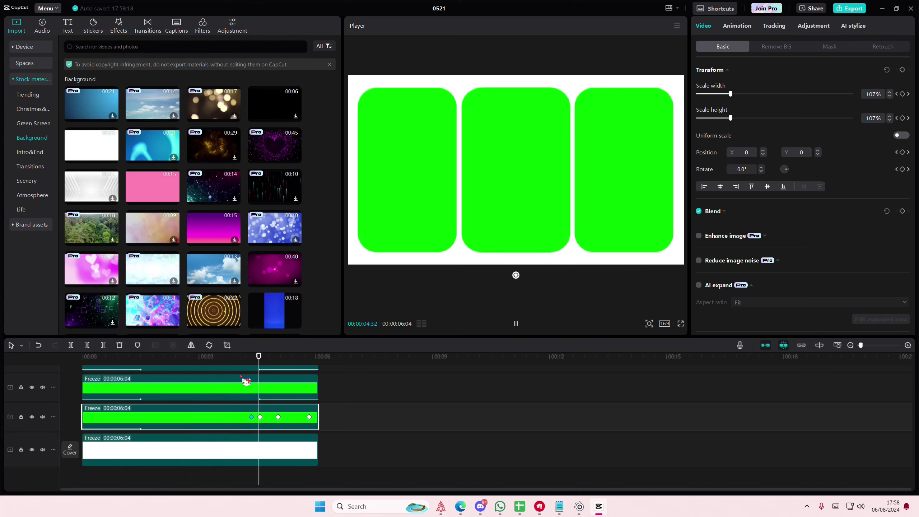
key("space")
mouse_move(248, 421)
left_mouse_down()
mouse_move(227, 420)
mouse_move(250, 416)
left_mouse_up()
left_click_drag(231, 363, 109, 386)
Combine the three rectangle clips and the white background clip into one compound clip
left_click_drag(402, 451, 154, 318)
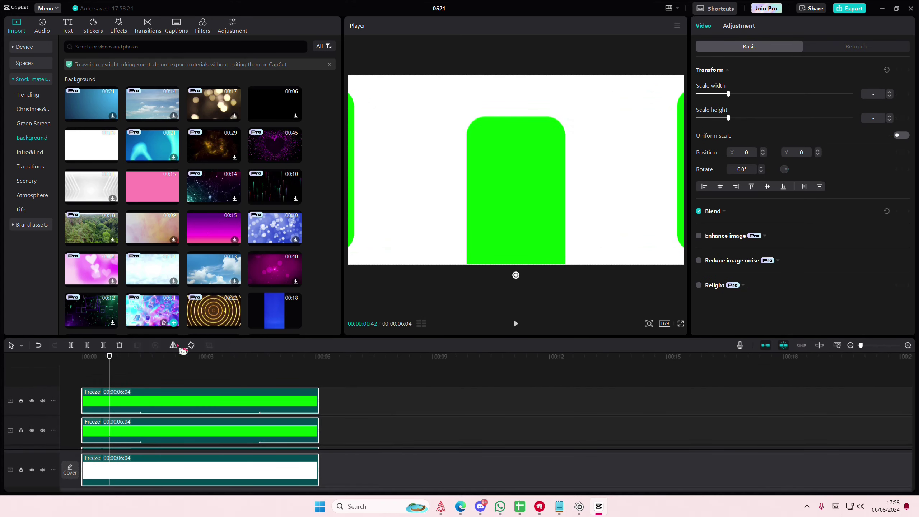
right_click(250, 408)
left_click(260, 321)
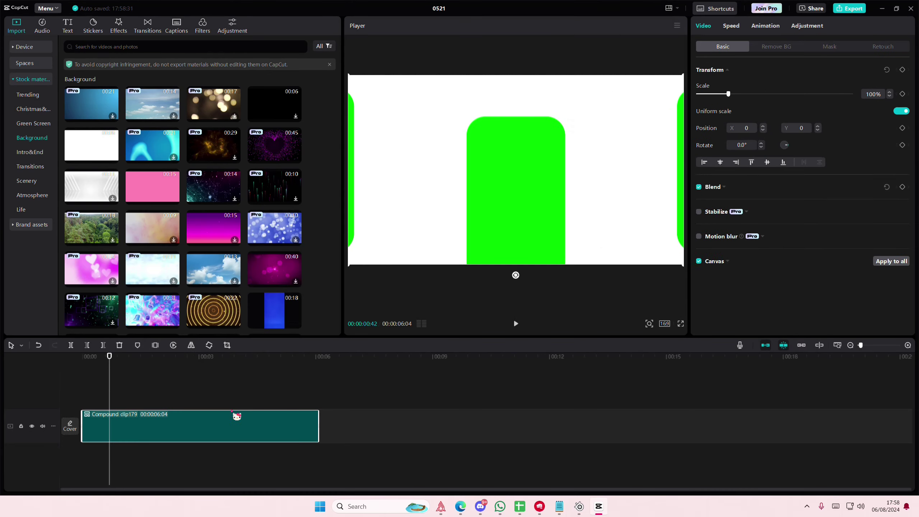
Move the compound clip up one track and place the Scenery stock video "Tall buildings in cities refract light" on the main track beneath it
left_click(26, 183)
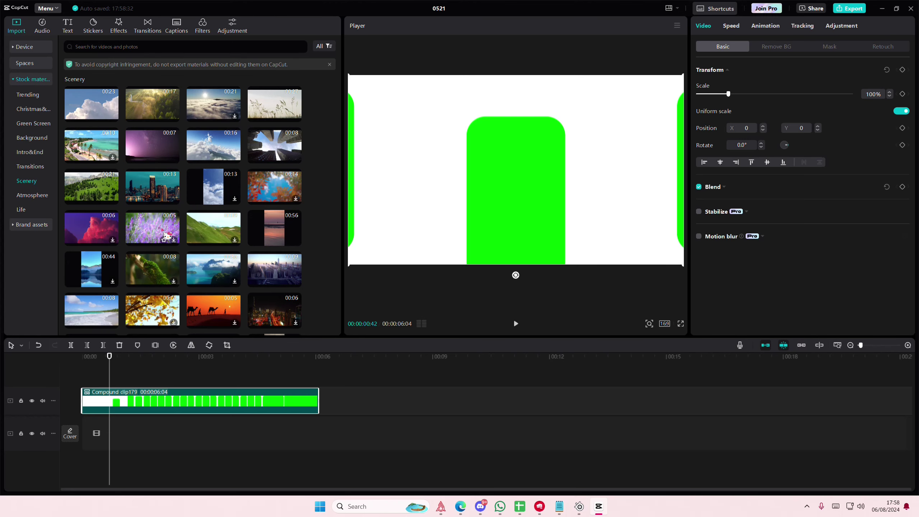
left_click_drag(281, 270, 123, 434)
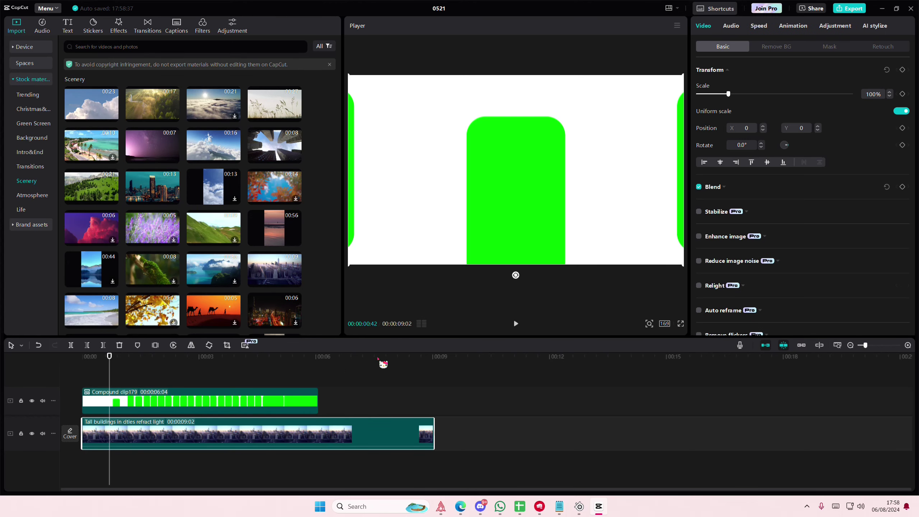
Chroma key the rectangles' green out of the compound clip and increase the key's intensity
left_click(232, 395)
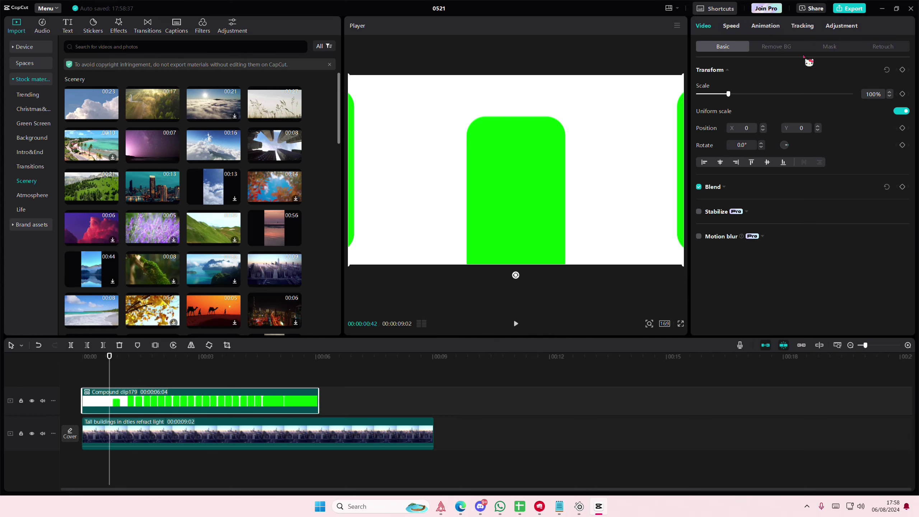
left_click(789, 50)
left_click(700, 170)
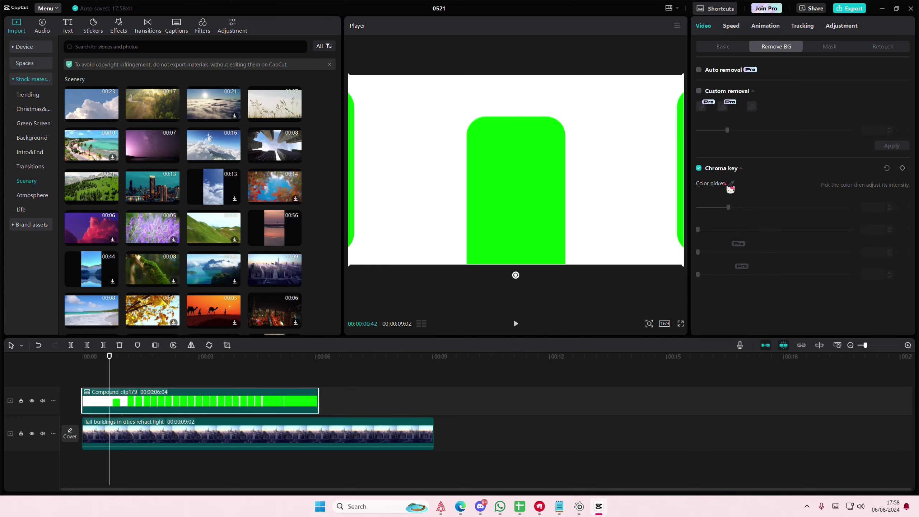
left_click(732, 184)
left_click(534, 198)
left_click_drag(728, 207, 767, 208)
Try the Soft light blend mode on the compound clip, then set the mode to Overlay with full opacity
left_click(725, 47)
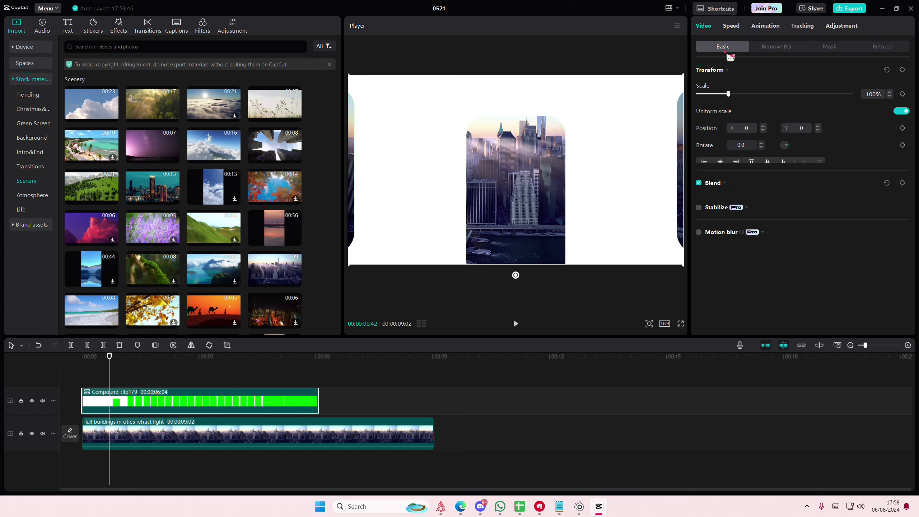
left_click(725, 187)
left_click(745, 207)
left_click(757, 310)
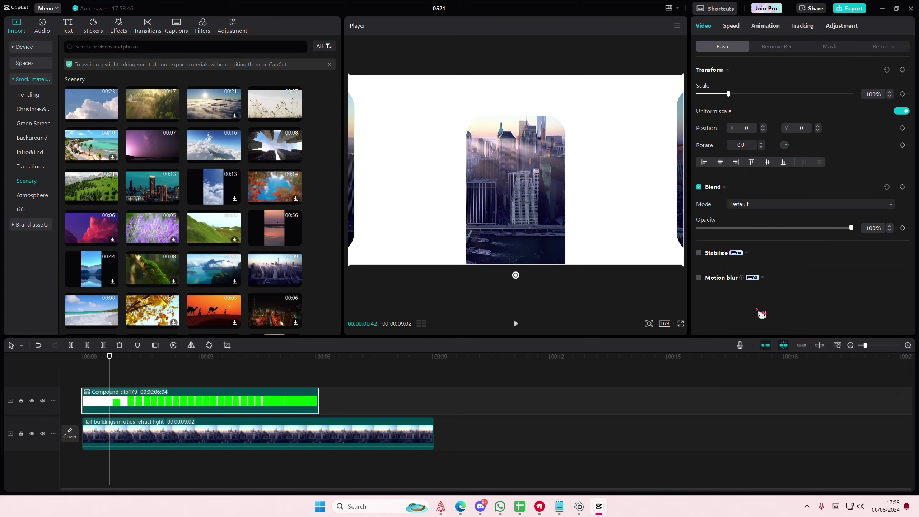
left_click(746, 253)
left_click(756, 209)
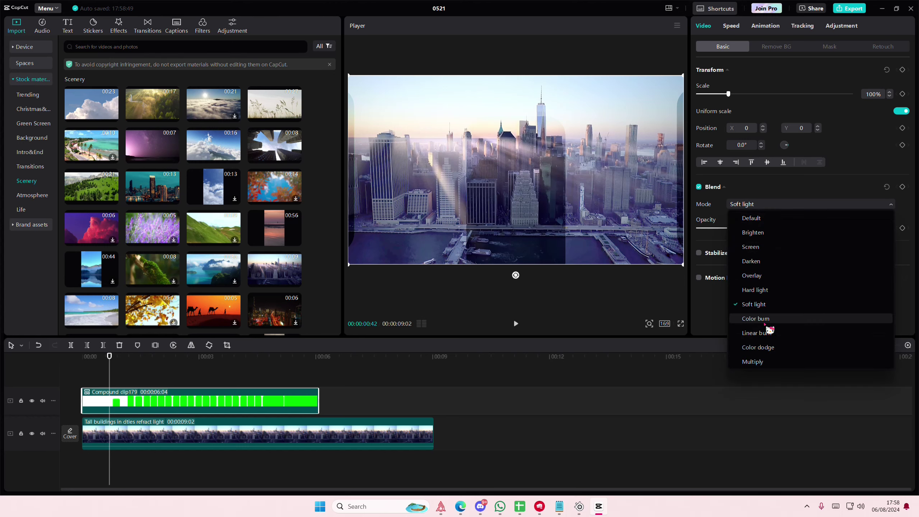
left_click(760, 279)
left_click_drag(772, 229, 884, 233)
Play back the composited animation from the start to review the rectangles' entrance and expansion over the city footage
left_click(164, 382)
left_click_drag(164, 382, 37, 372)
key("space")
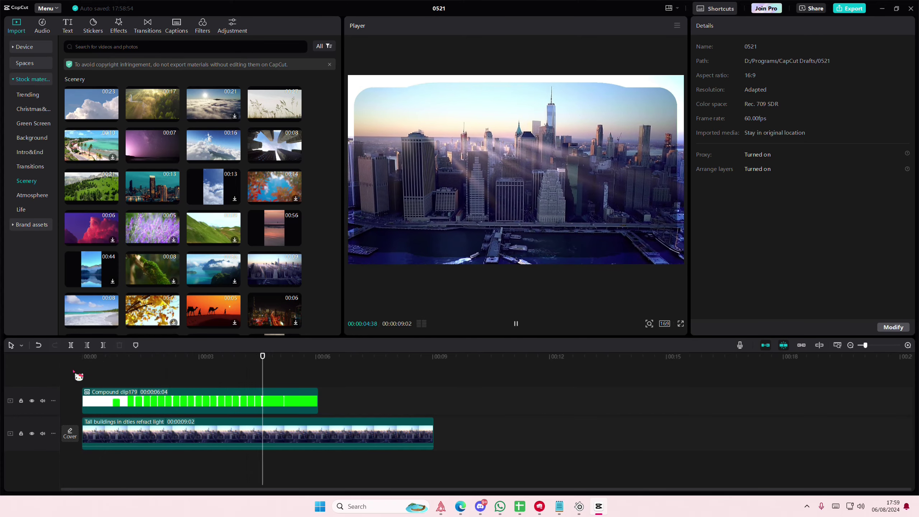
left_click(114, 373)
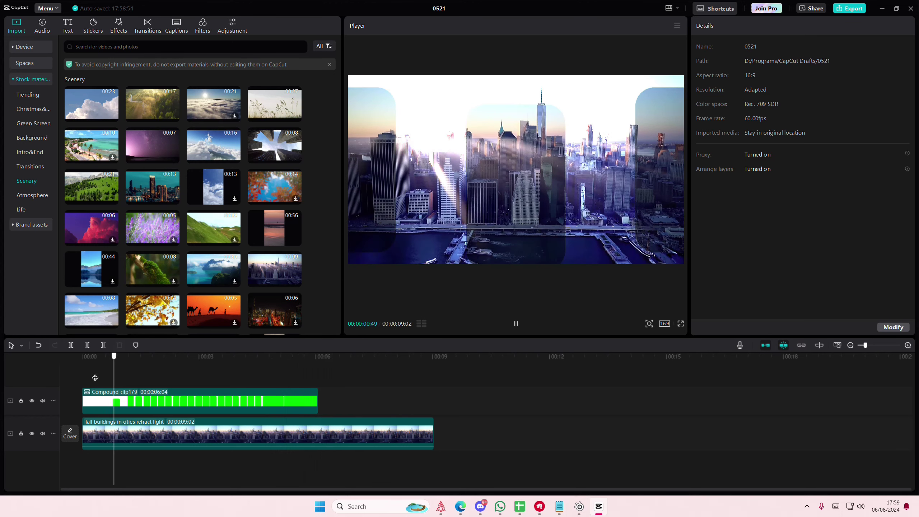
left_click(71, 373)
key("space")
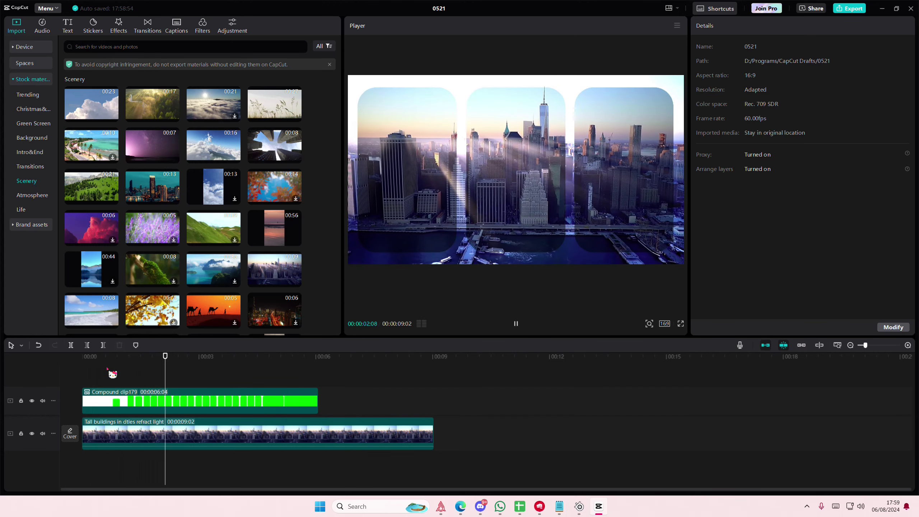
key("space")
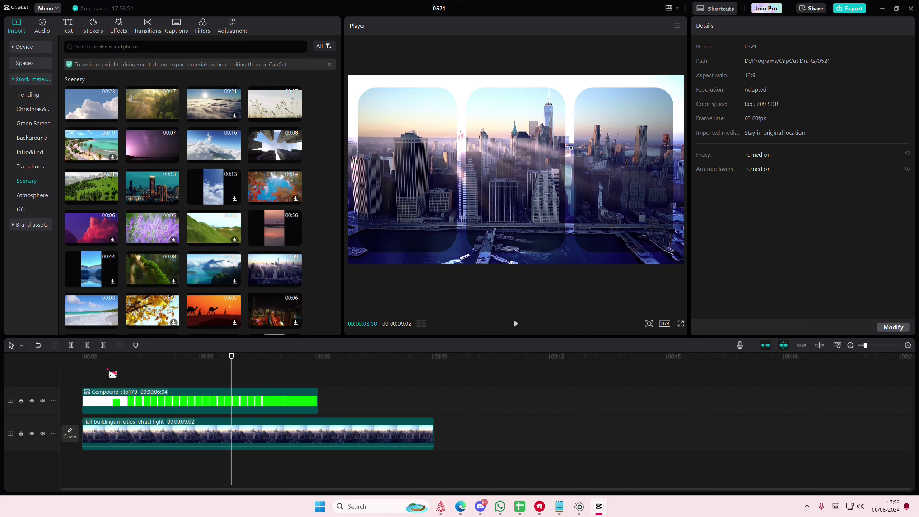
key("space")
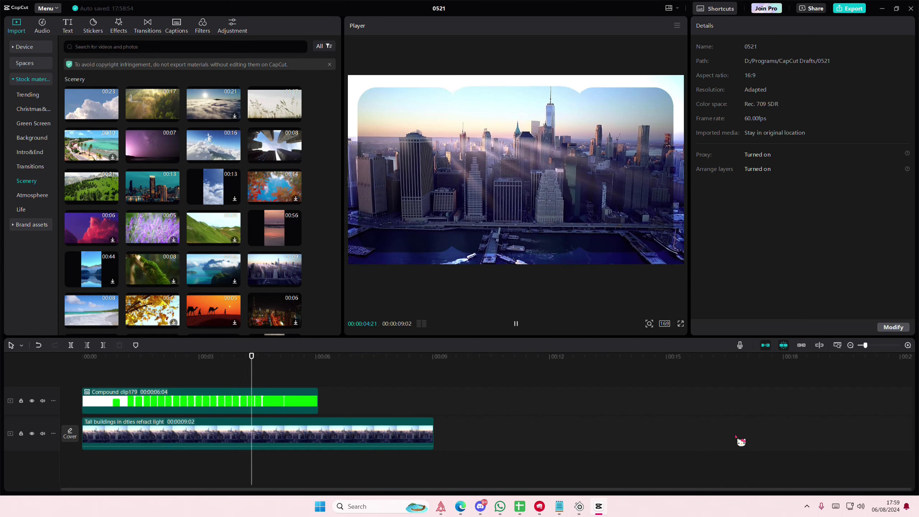